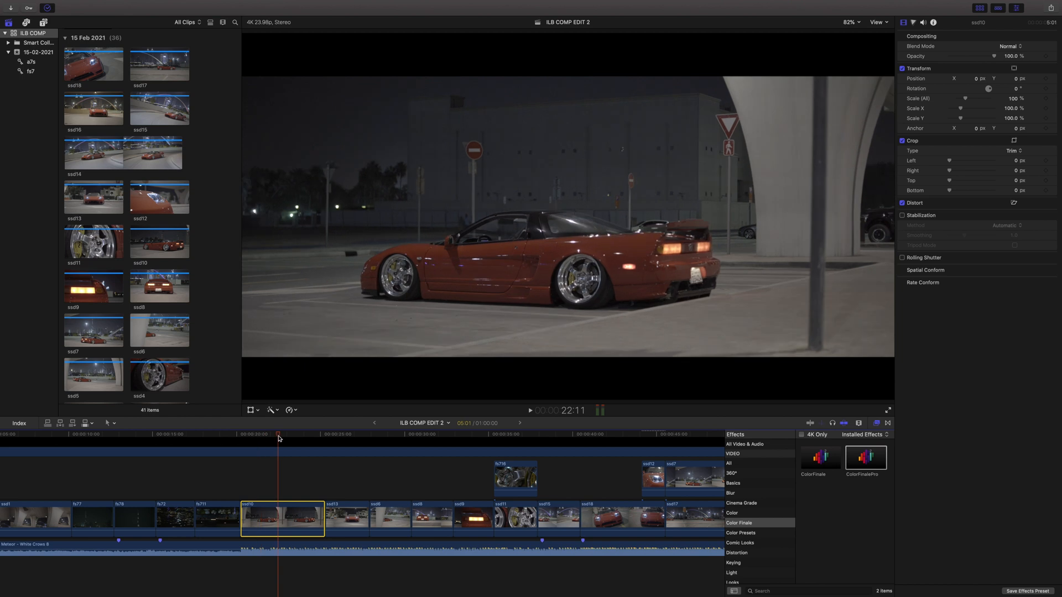
# Hide the browser and park the playhead at 22:17 in the ssd10 clip
pyautogui.click(272, 435)
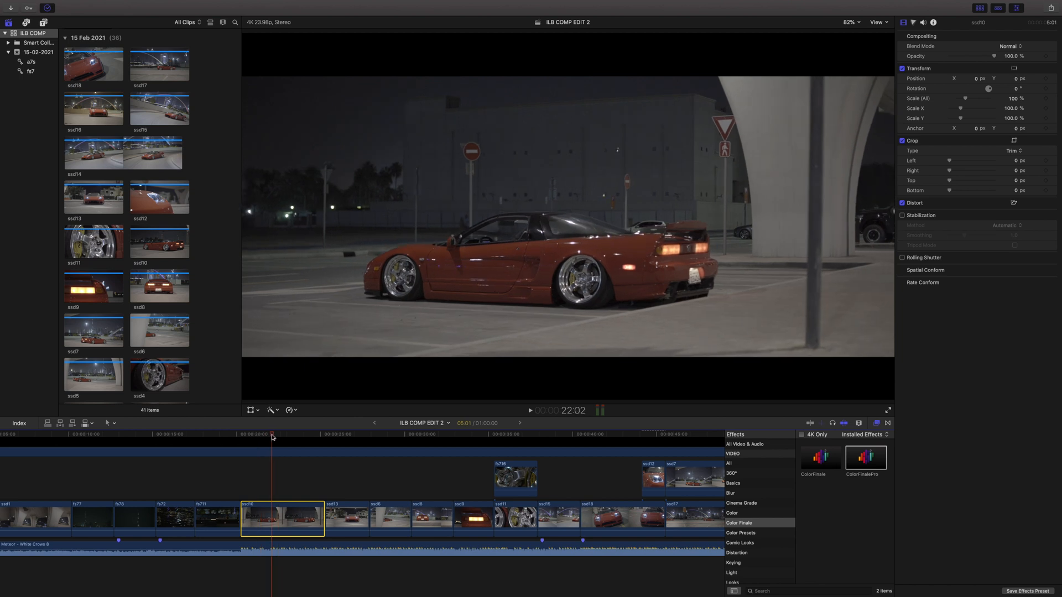
pyautogui.click(979, 7)
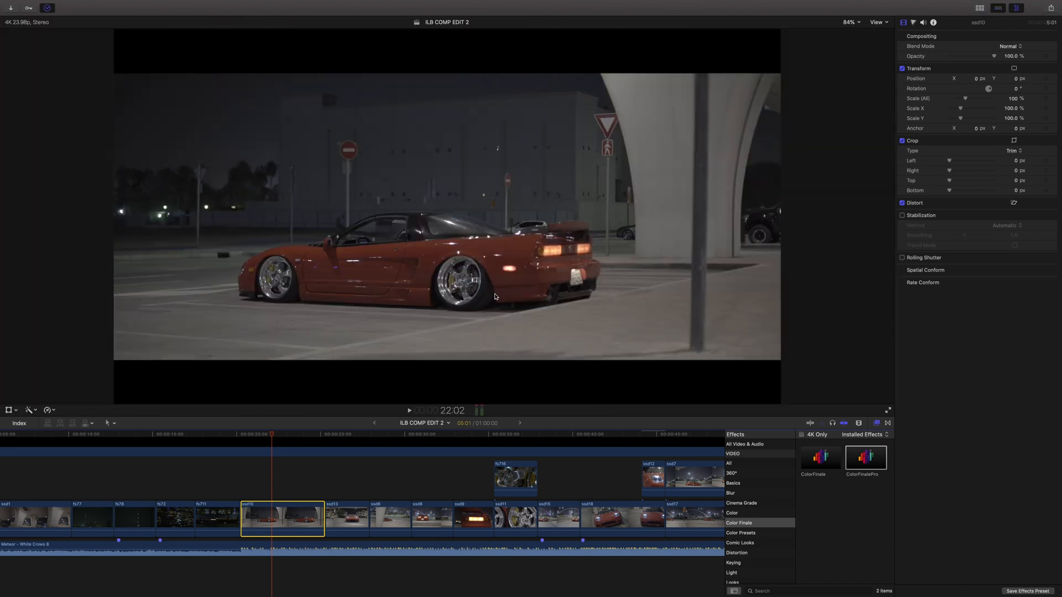
pyautogui.click(281, 436)
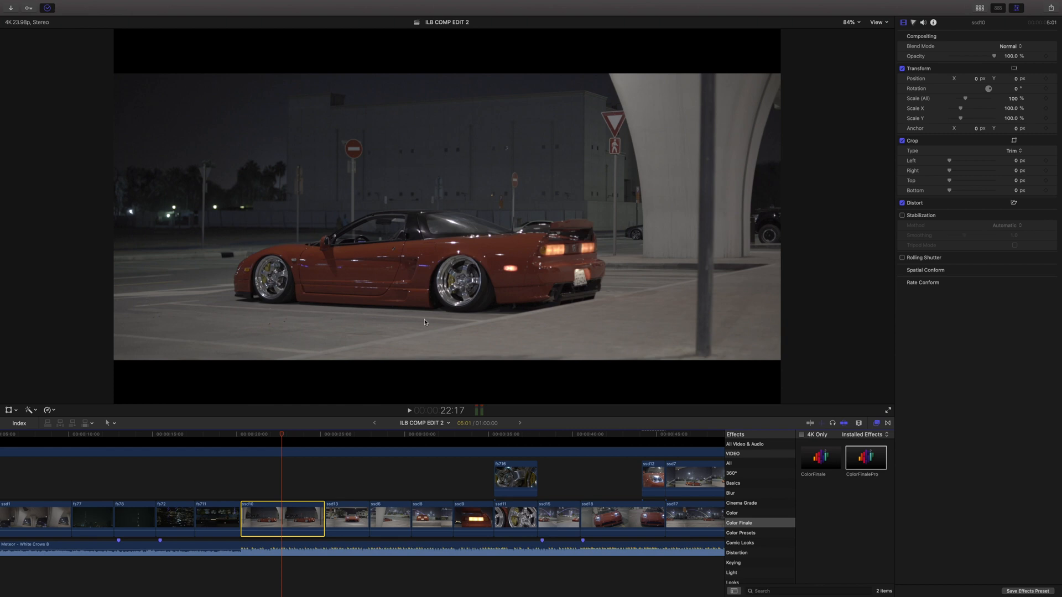
pyautogui.hscroll(-2, 297, 452)
pyautogui.scroll(1, 297, 452)
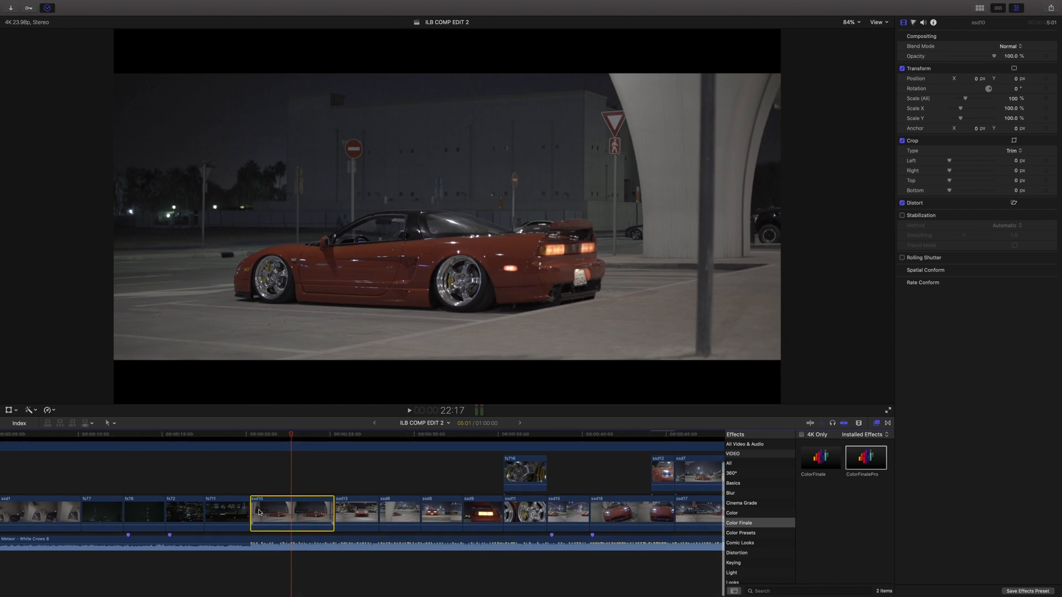
pyautogui.scroll(1, 263, 504)
pyautogui.hscroll(-1, 263, 505)
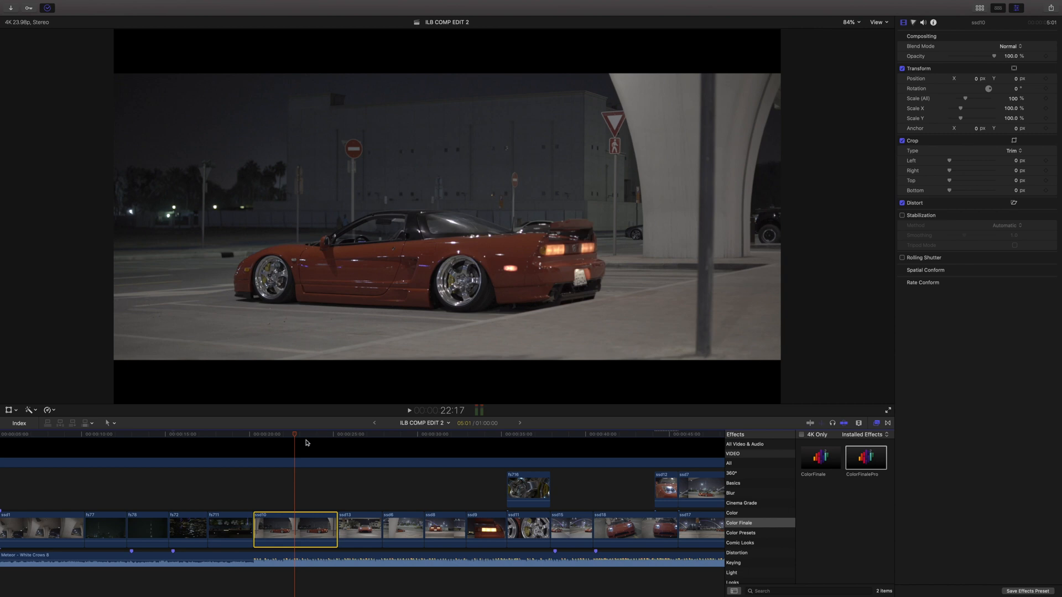
# Show the luma waveform scope and apply the ColorFinalePro effect to the ssd10 clip
pyautogui.press('super+7')
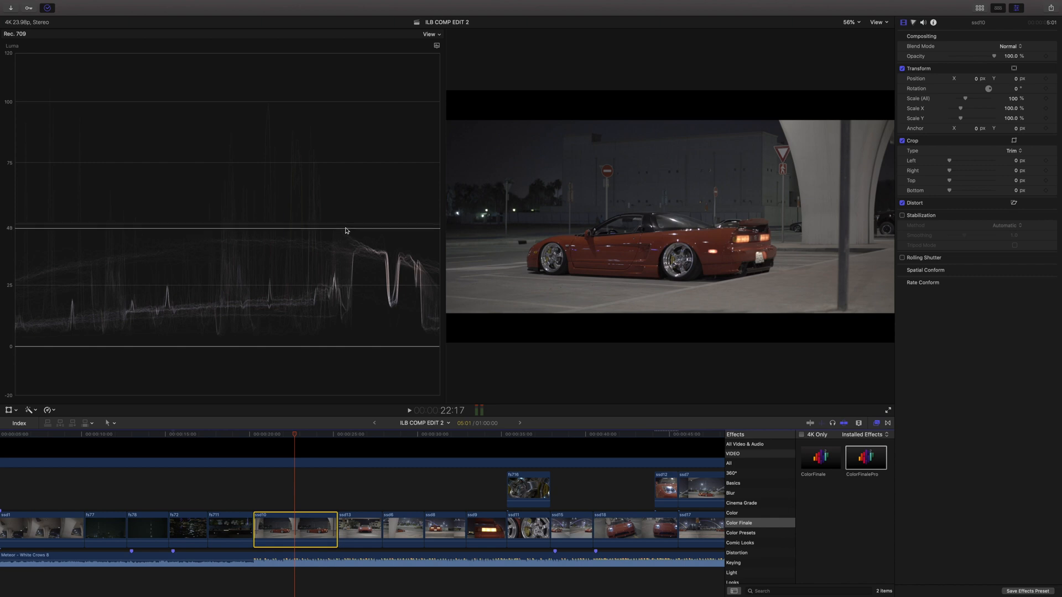
pyautogui.click(872, 462)
pyautogui.click(310, 530)
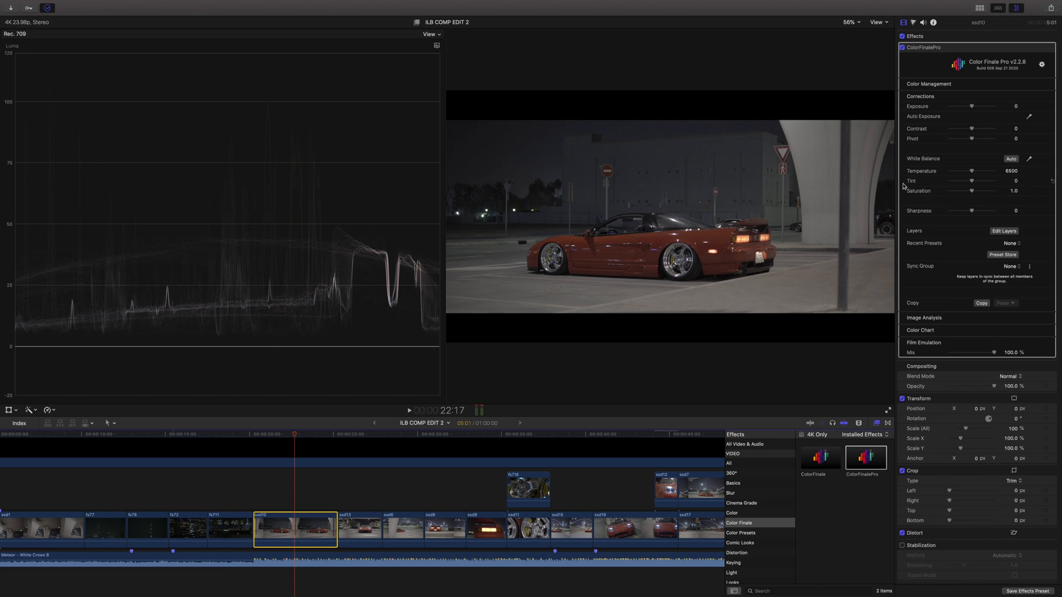
# Open the ColorFinalePro layer editor and add a Color Wheels layer and a Curves layer
pyautogui.click(1004, 231)
pyautogui.moveTo(552, 372); pyautogui.dragTo(609, 385)
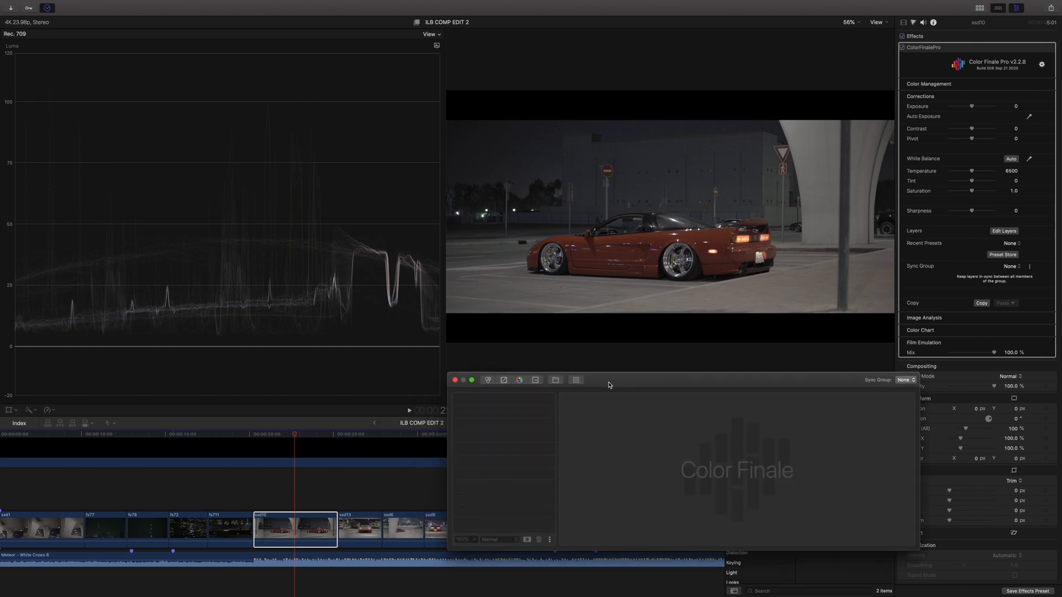
pyautogui.click(488, 381)
pyautogui.click(504, 381)
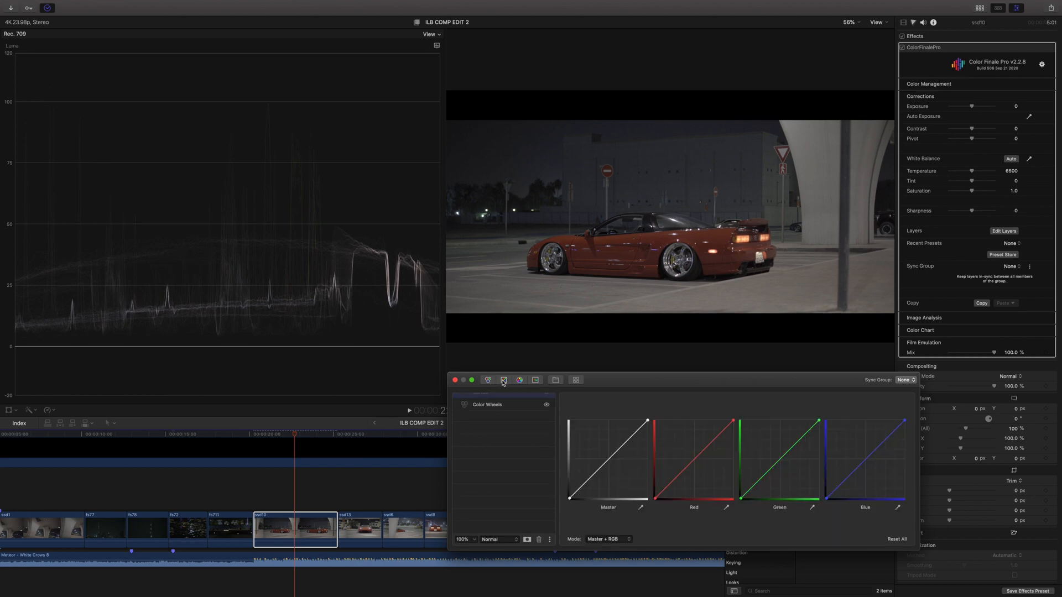
# Lower the Lift master on the Color Wheels layer to -0.03 to darken the shadows
pyautogui.click(493, 413)
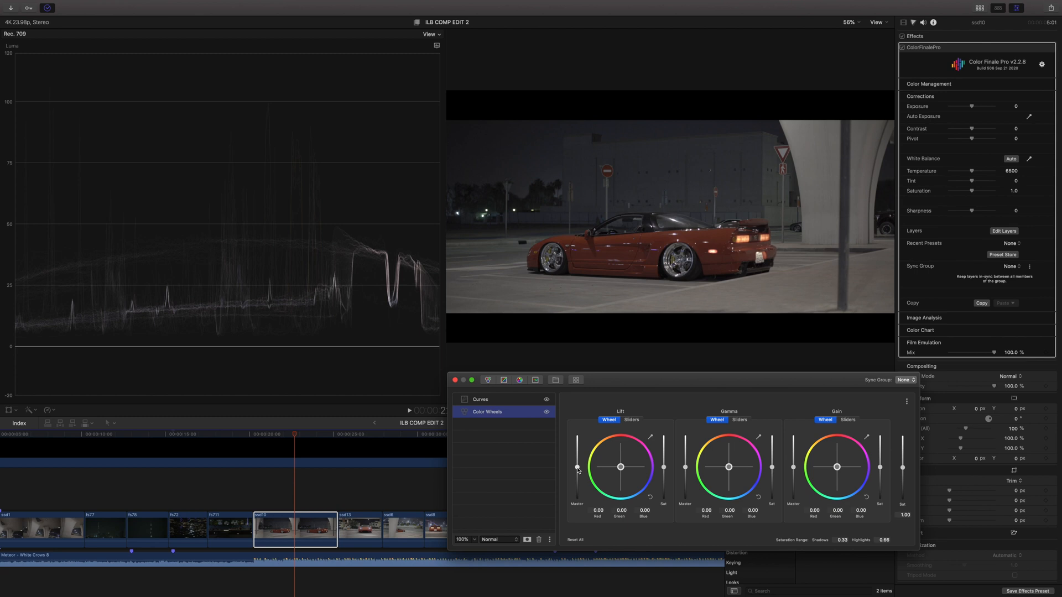
pyautogui.moveTo(578, 470); pyautogui.dragTo(577, 474)
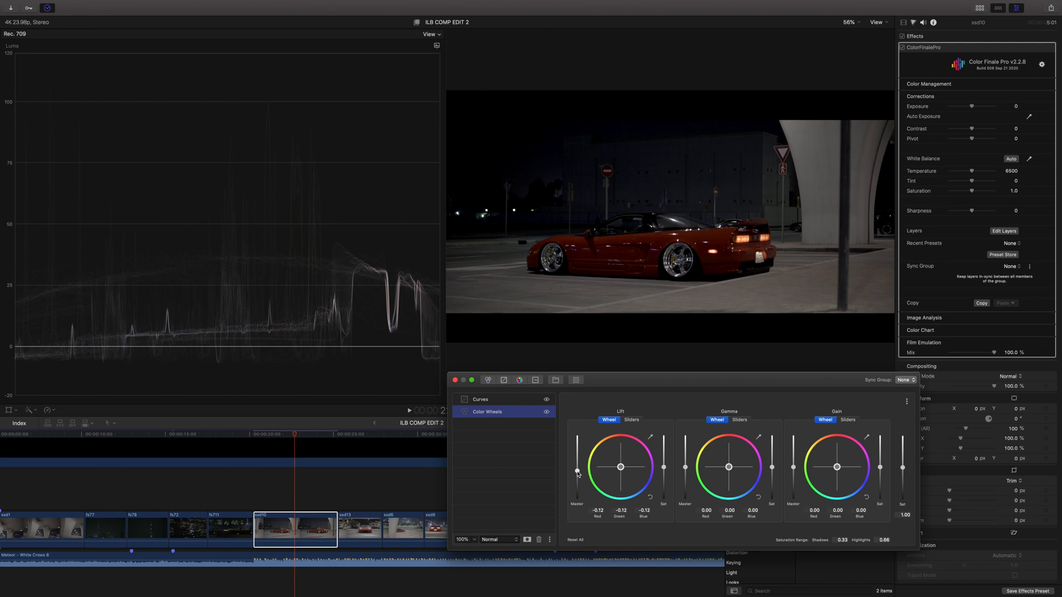
pyautogui.moveTo(578, 473); pyautogui.dragTo(578, 471)
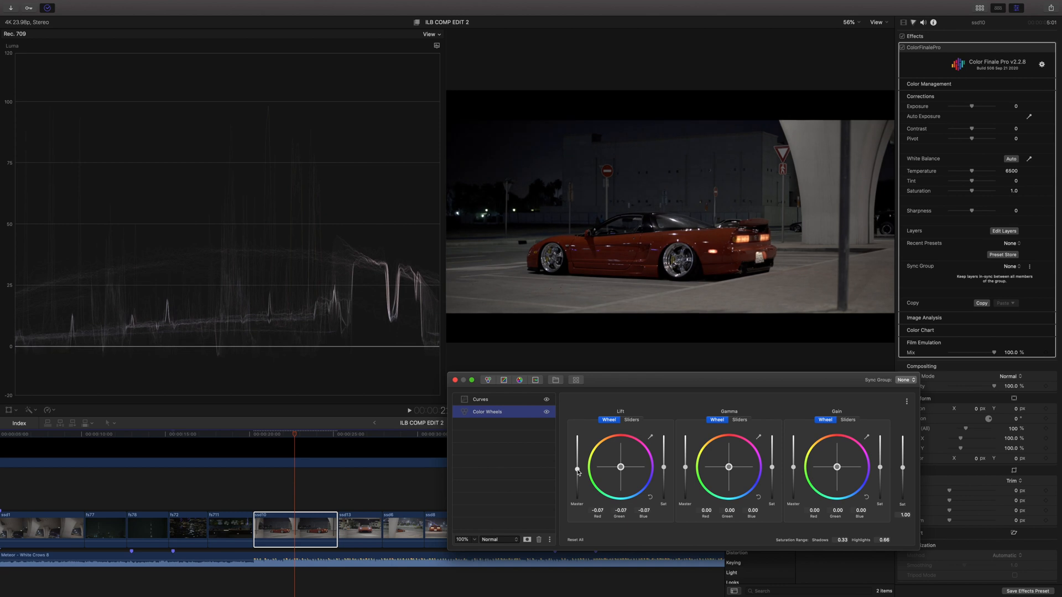
pyautogui.moveTo(578, 472); pyautogui.dragTo(579, 471)
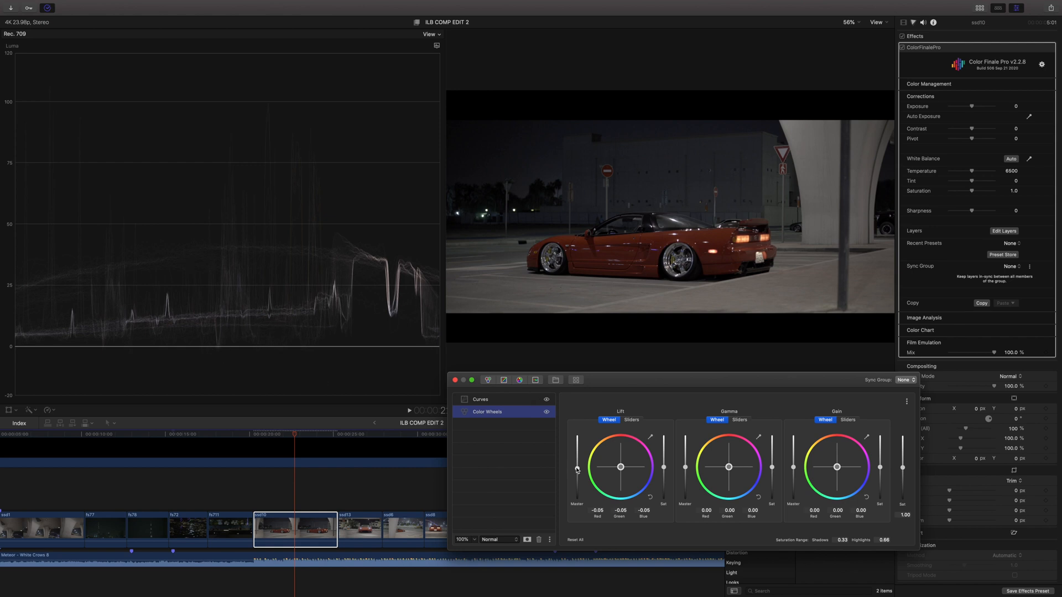
pyautogui.moveTo(577, 470); pyautogui.dragTo(577, 472)
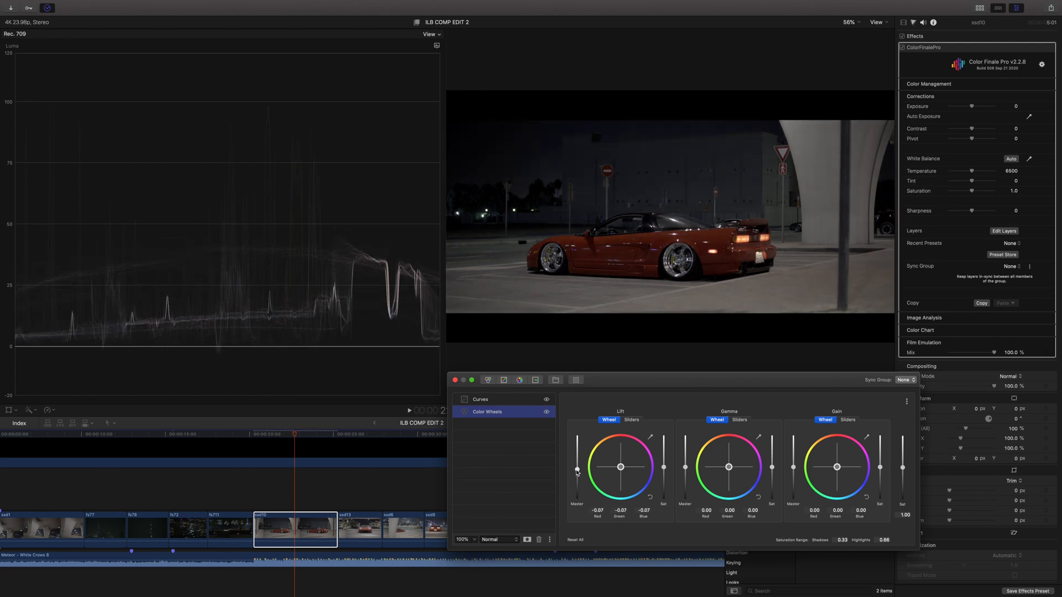
pyautogui.moveTo(576, 472); pyautogui.dragTo(577, 470)
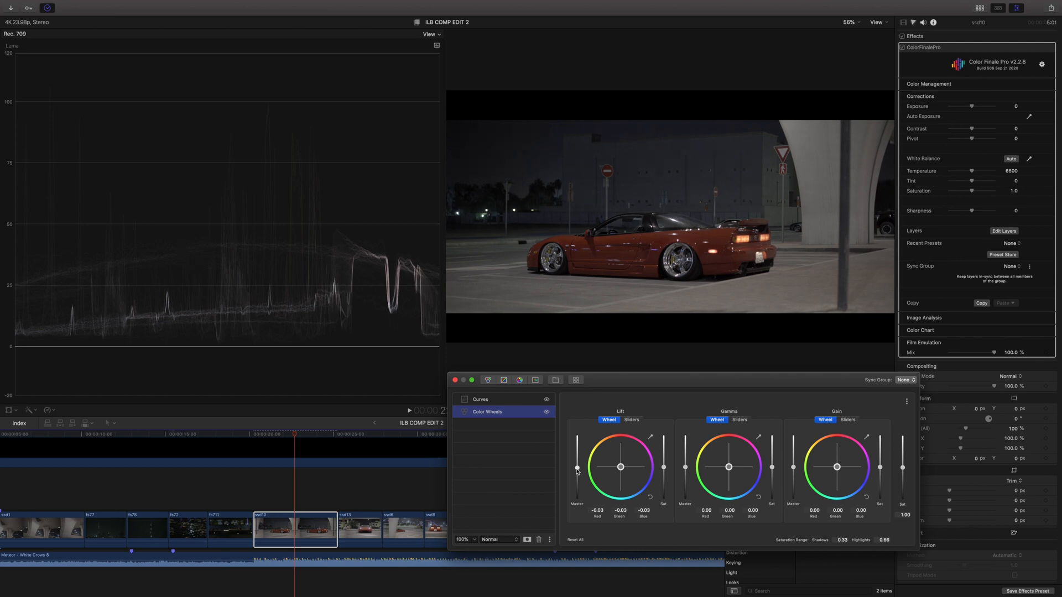
pyautogui.moveTo(577, 470); pyautogui.dragTo(576, 471)
# Raise the Gain master on the Color Wheels layer to 0.14 to brighten the highlights
pyautogui.moveTo(793, 469); pyautogui.dragTo(794, 463)
pyautogui.moveTo(794, 463); pyautogui.dragTo(794, 458)
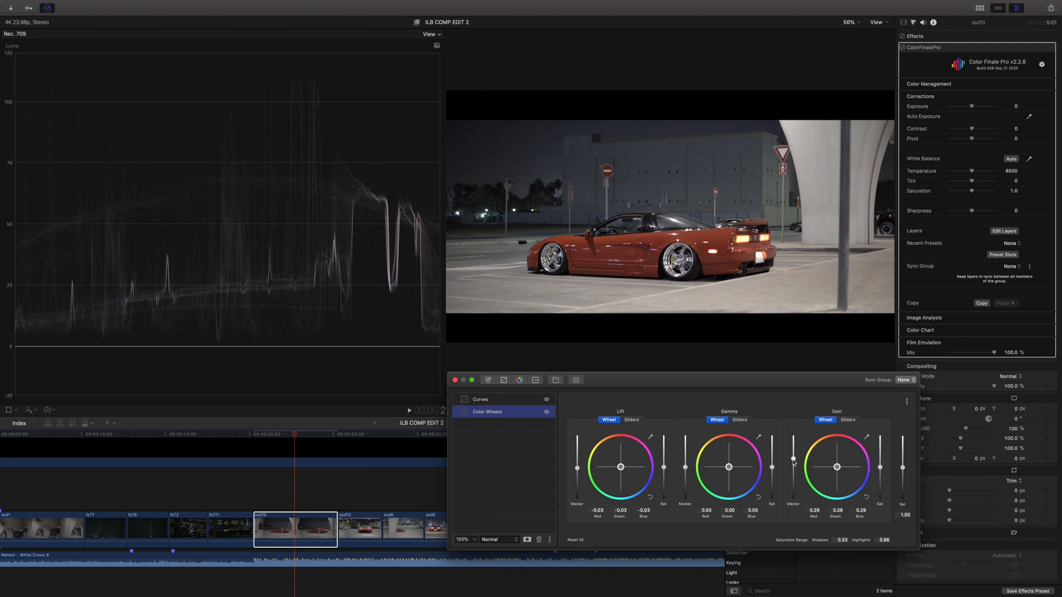
pyautogui.moveTo(794, 460); pyautogui.dragTo(795, 466)
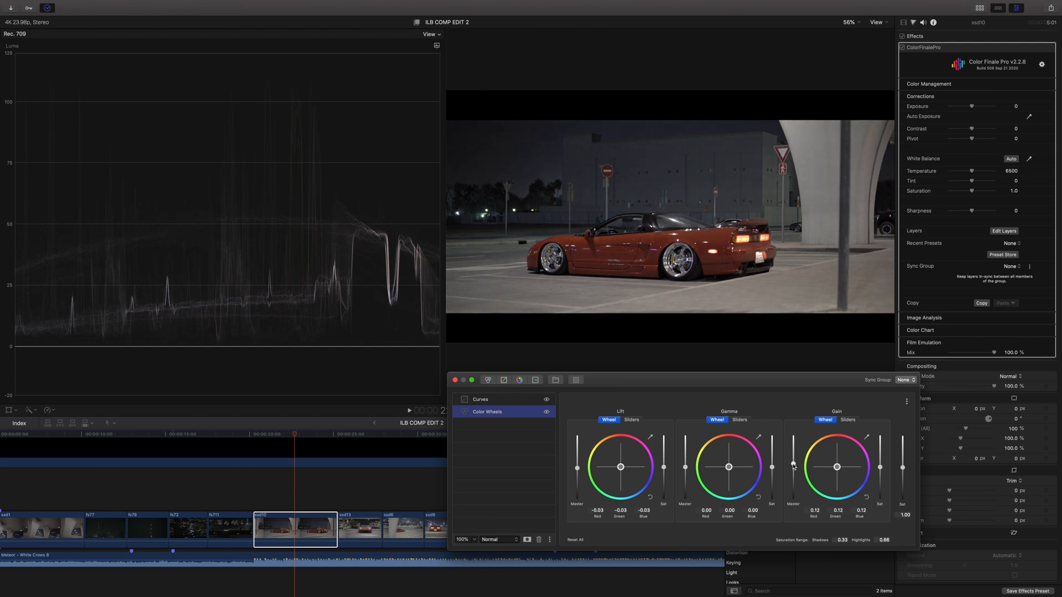
pyautogui.moveTo(793, 466); pyautogui.dragTo(793, 465)
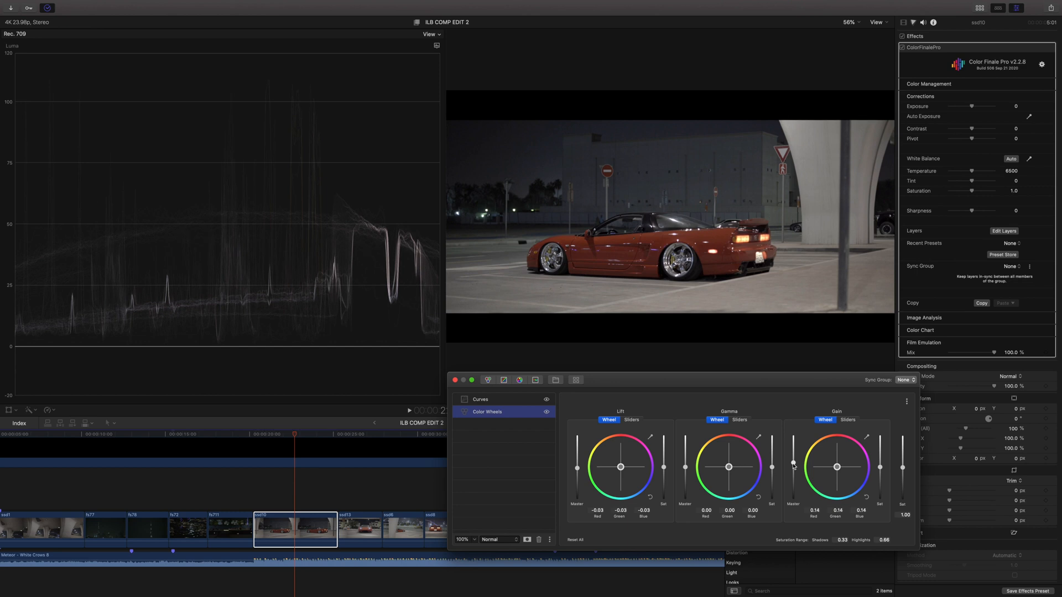
pyautogui.moveTo(794, 466); pyautogui.dragTo(794, 468)
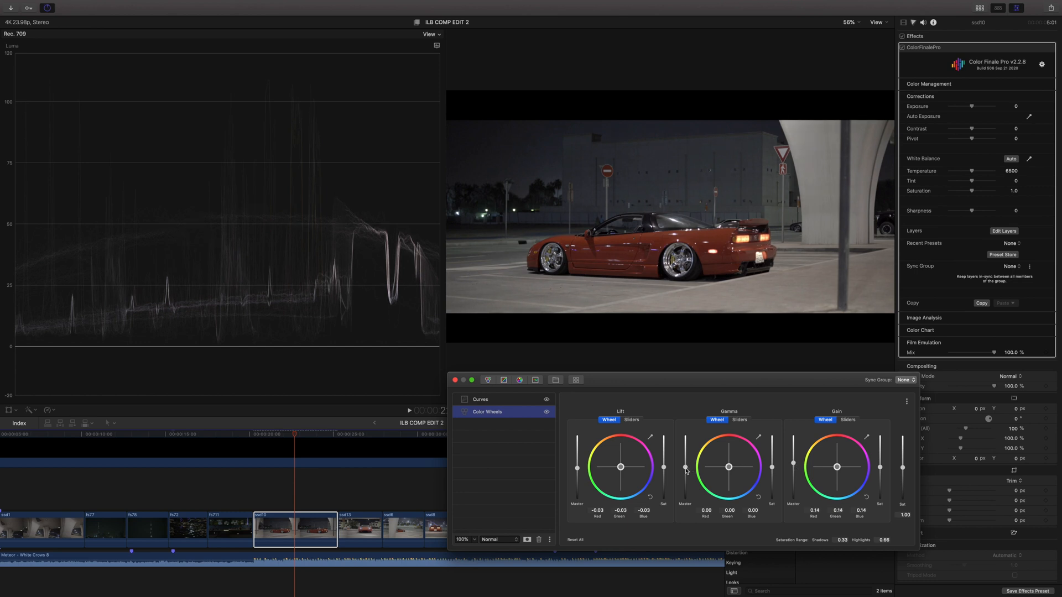
# Set the Gamma master to -0.01 and the Lift master to -0.05 on the Color Wheels layer
pyautogui.moveTo(686, 470); pyautogui.dragTo(687, 473)
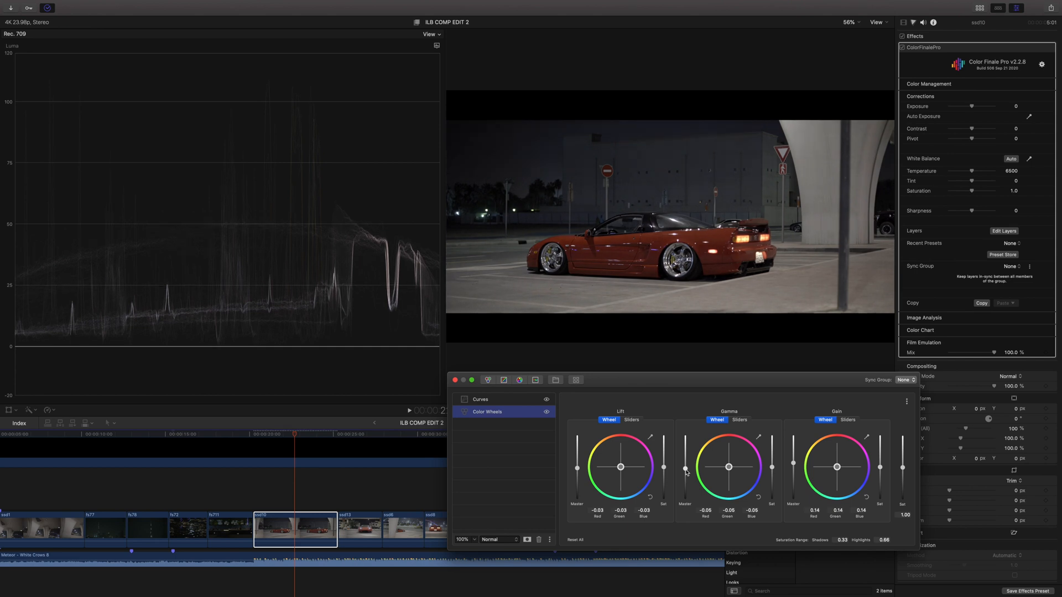
pyautogui.moveTo(686, 472); pyautogui.dragTo(686, 471)
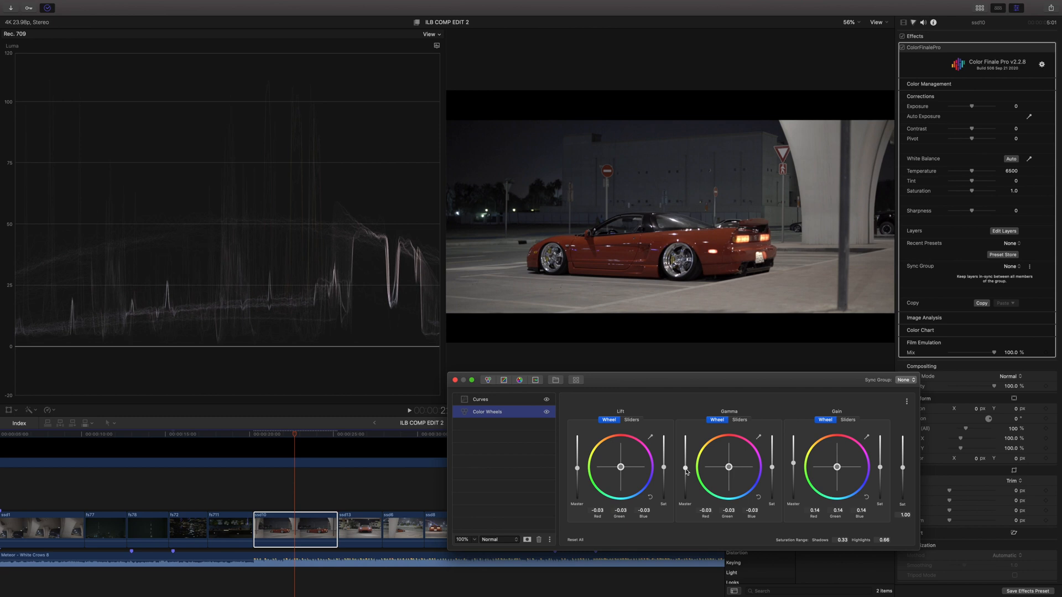
pyautogui.moveTo(686, 469); pyautogui.dragTo(686, 468)
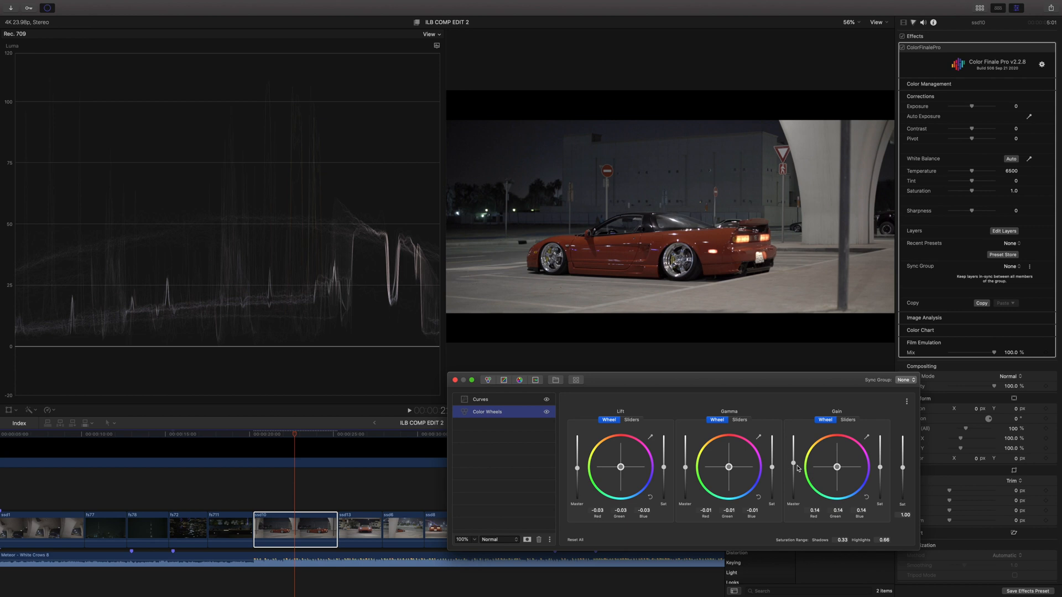
pyautogui.moveTo(577, 469); pyautogui.dragTo(579, 472)
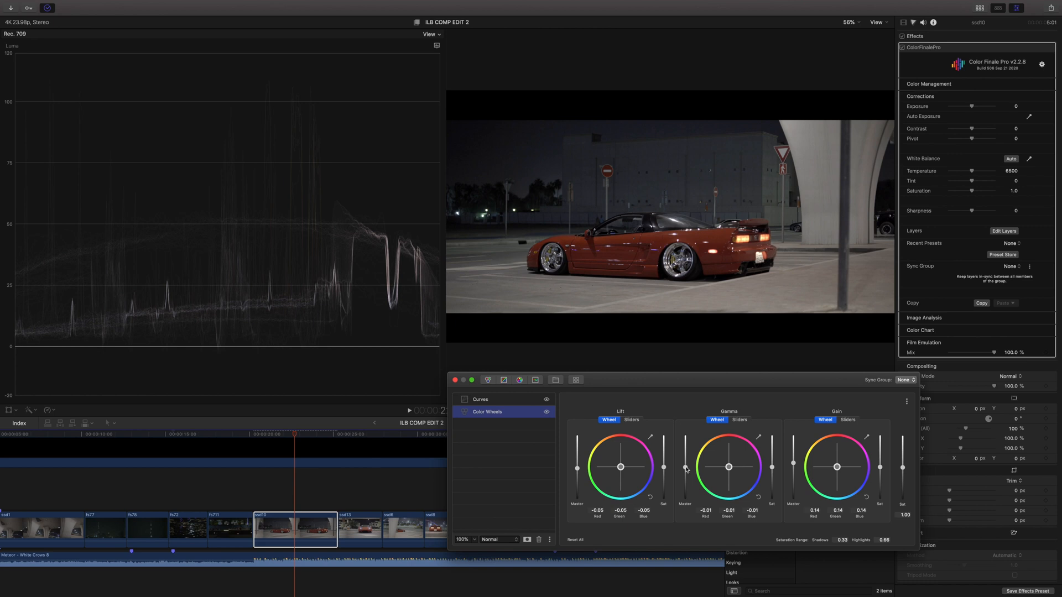
pyautogui.moveTo(685, 469); pyautogui.dragTo(686, 470)
# Shape the master curve of the Curves layer into a slight S, raising the highlights and lowering the shadows
pyautogui.moveTo(656, 397); pyautogui.dragTo(651, 390)
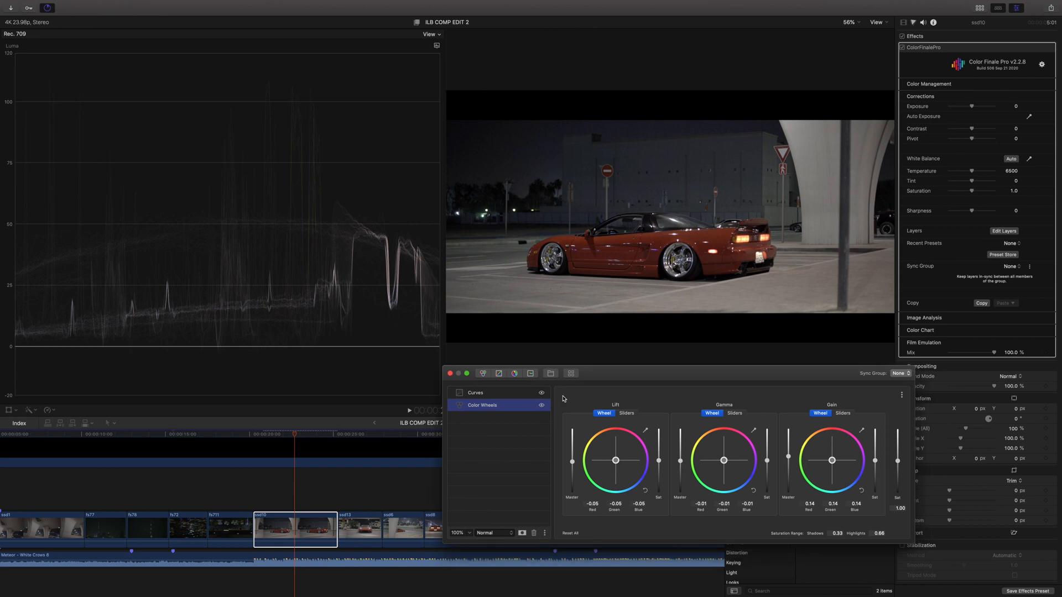
pyautogui.click(482, 395)
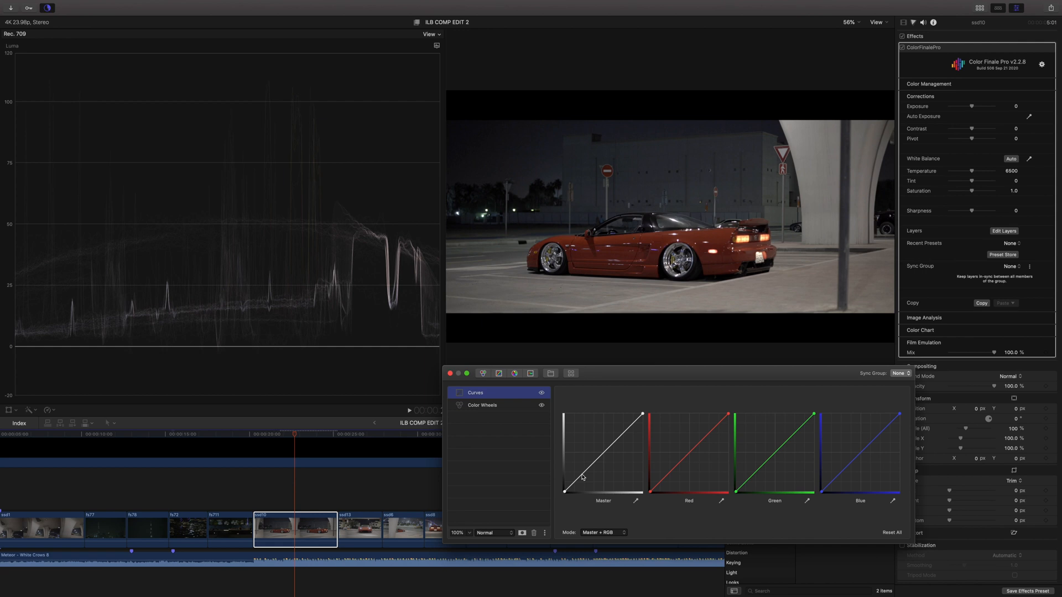
pyautogui.click(584, 474)
pyautogui.moveTo(583, 473); pyautogui.dragTo(584, 475)
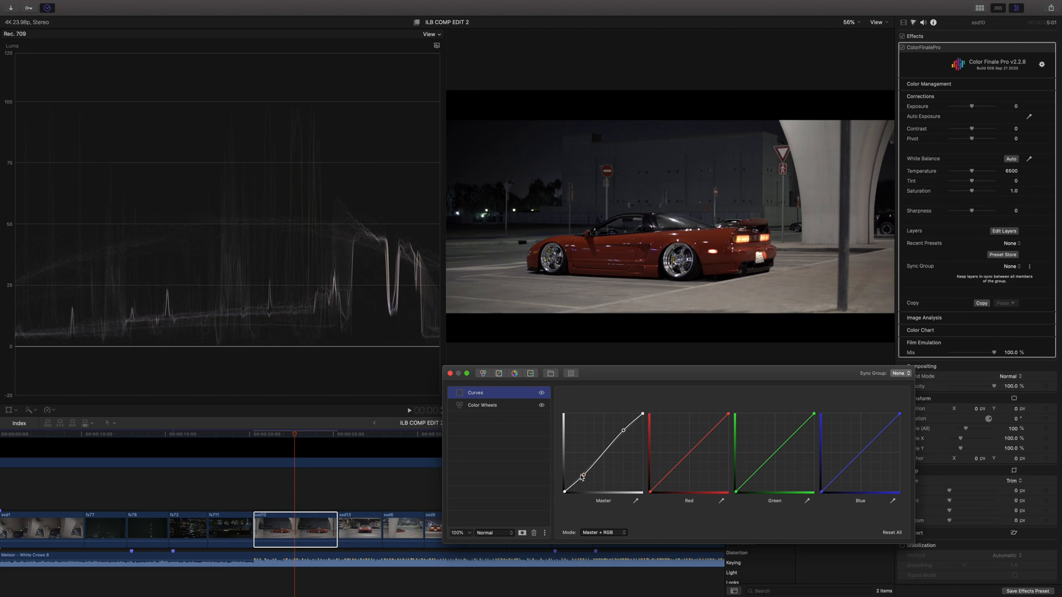
# Turn the clip's effects off and back on to compare the shot before and after grading
pyautogui.click(965, 51)
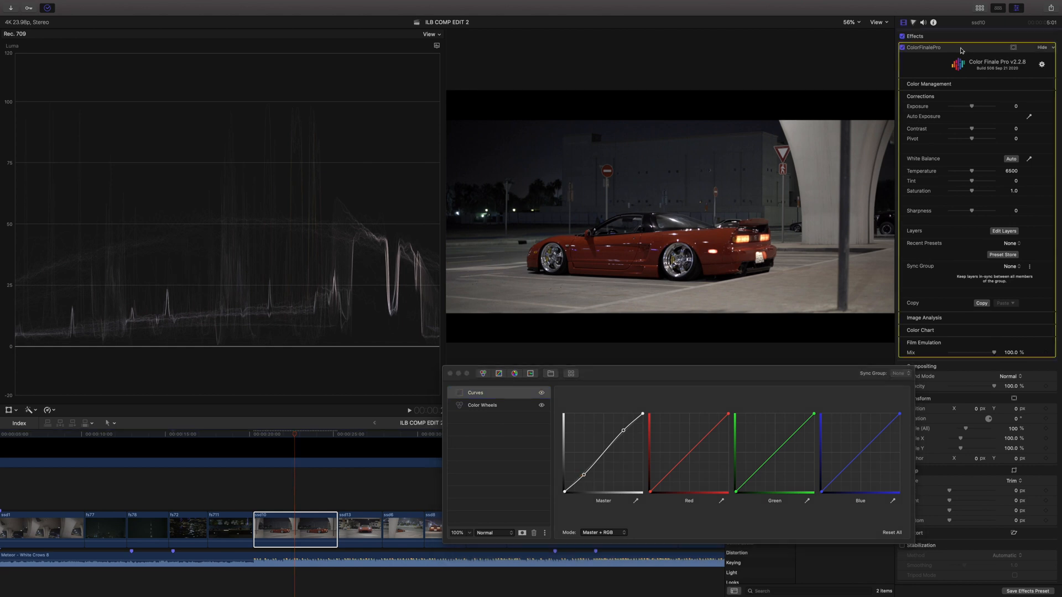
pyautogui.click(902, 37)
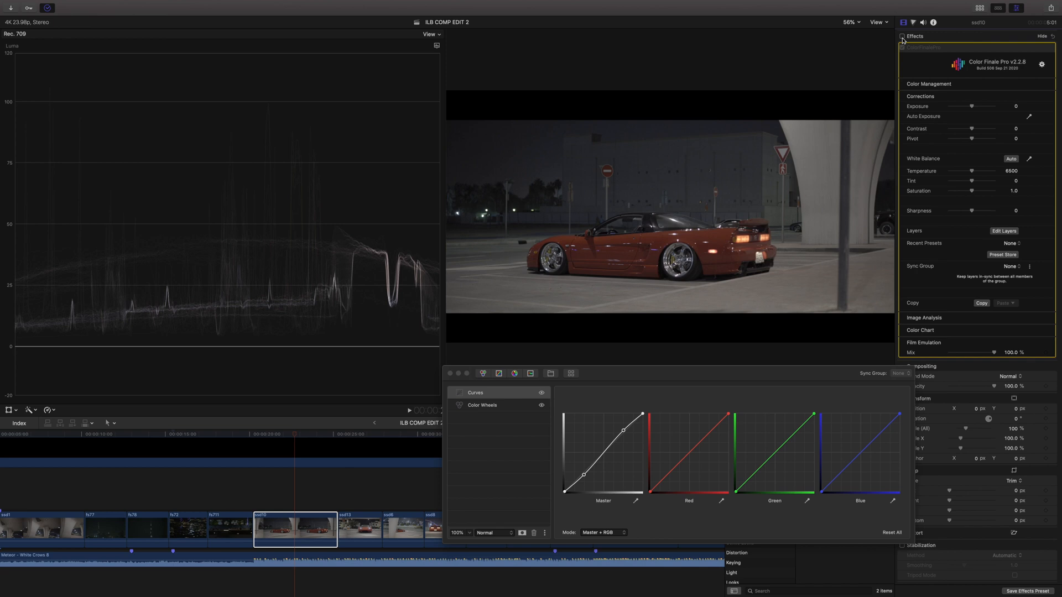
pyautogui.click(903, 36)
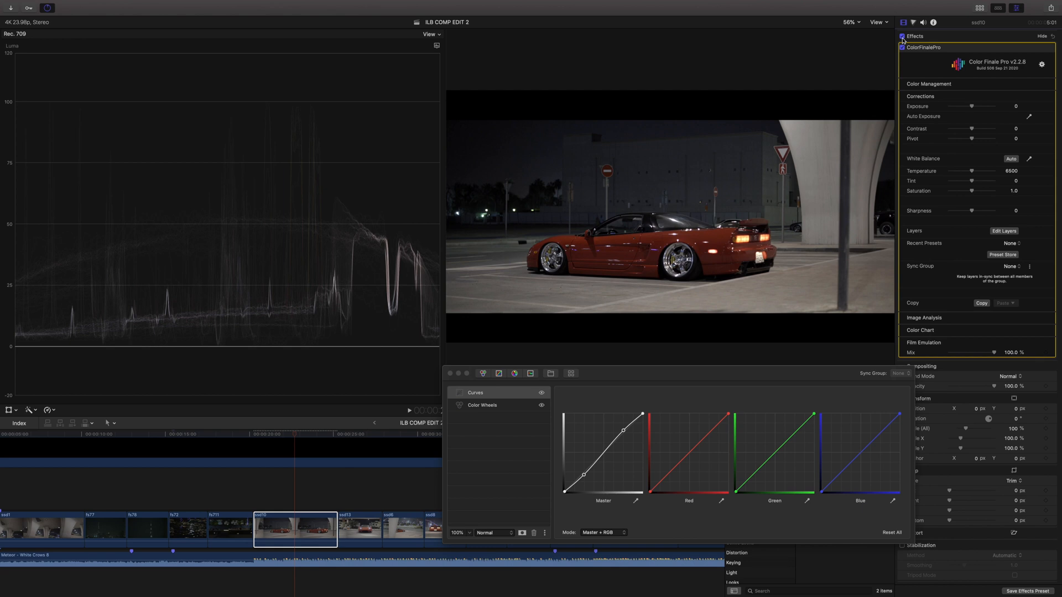
# Try an overall saturation of 1.36 on the Color Wheels layer, and reset it to 1
pyautogui.click(496, 408)
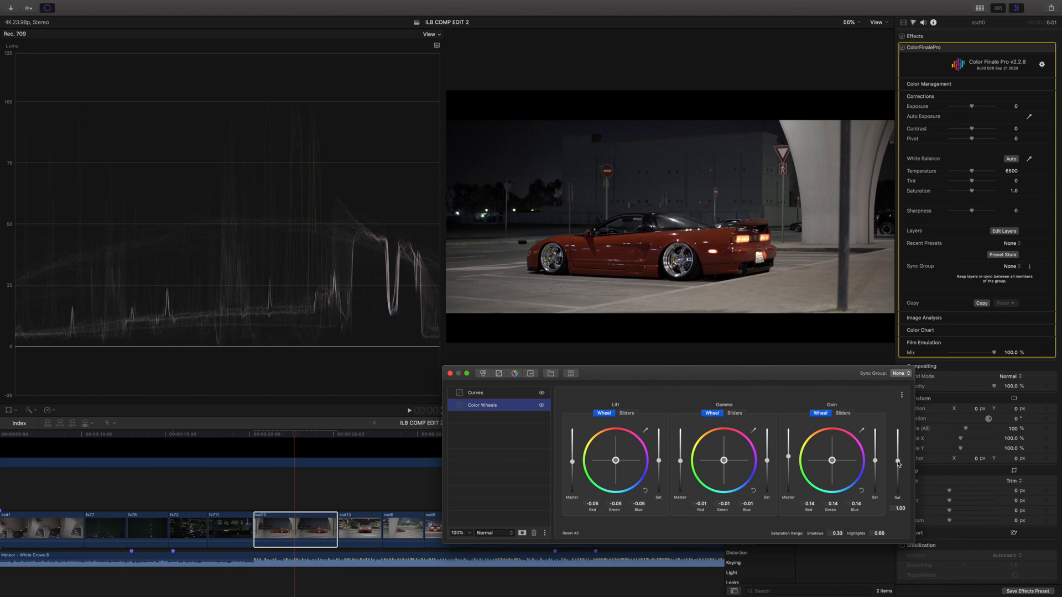
pyautogui.moveTo(898, 462); pyautogui.dragTo(899, 453)
pyautogui.moveTo(898, 453); pyautogui.dragTo(898, 452)
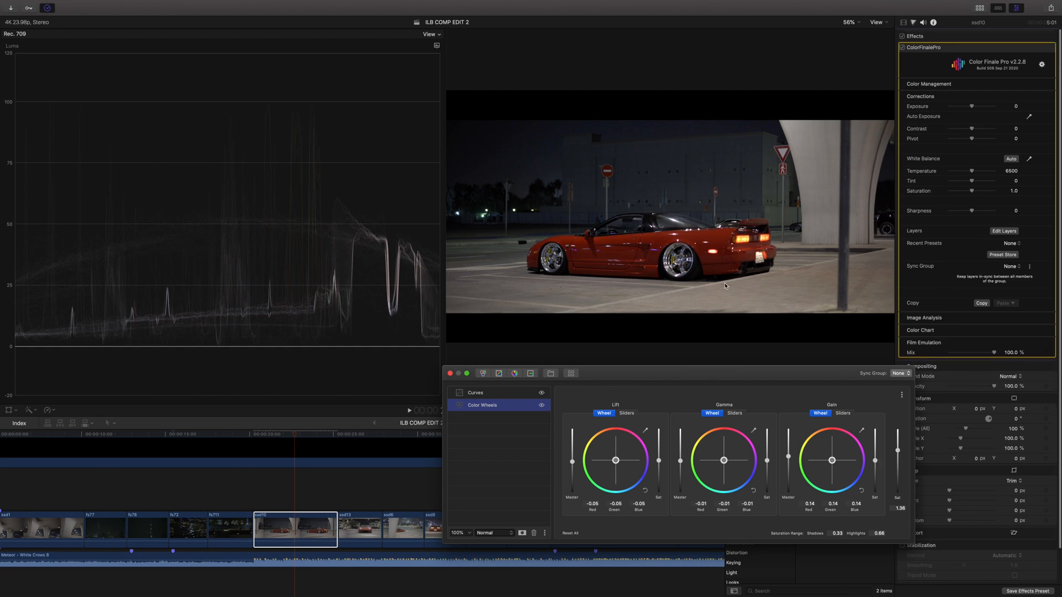
pyautogui.doubleClick(900, 511)
pyautogui.write('1')
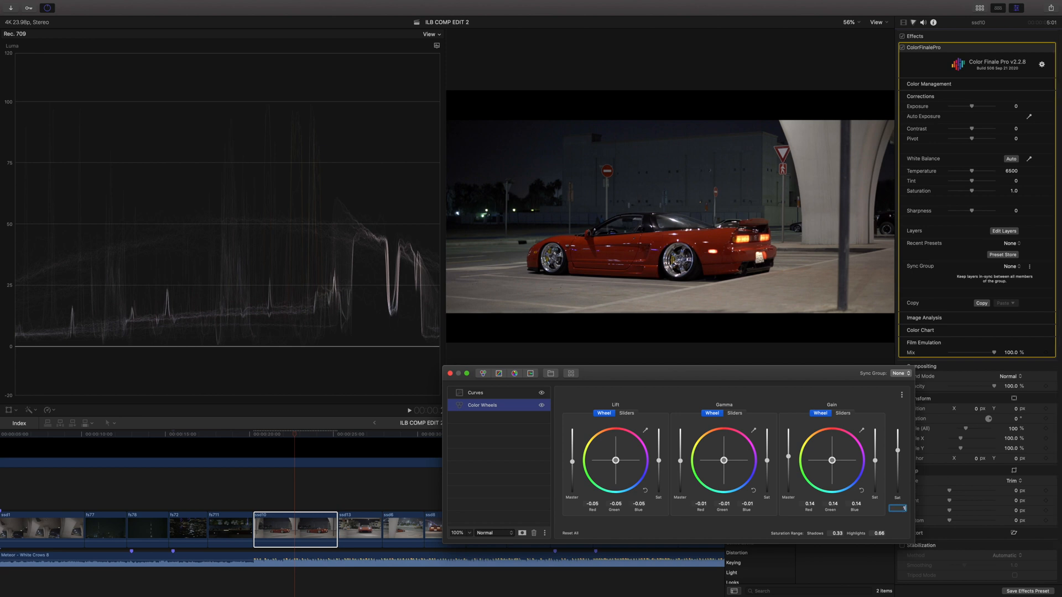
pyautogui.press('Return')
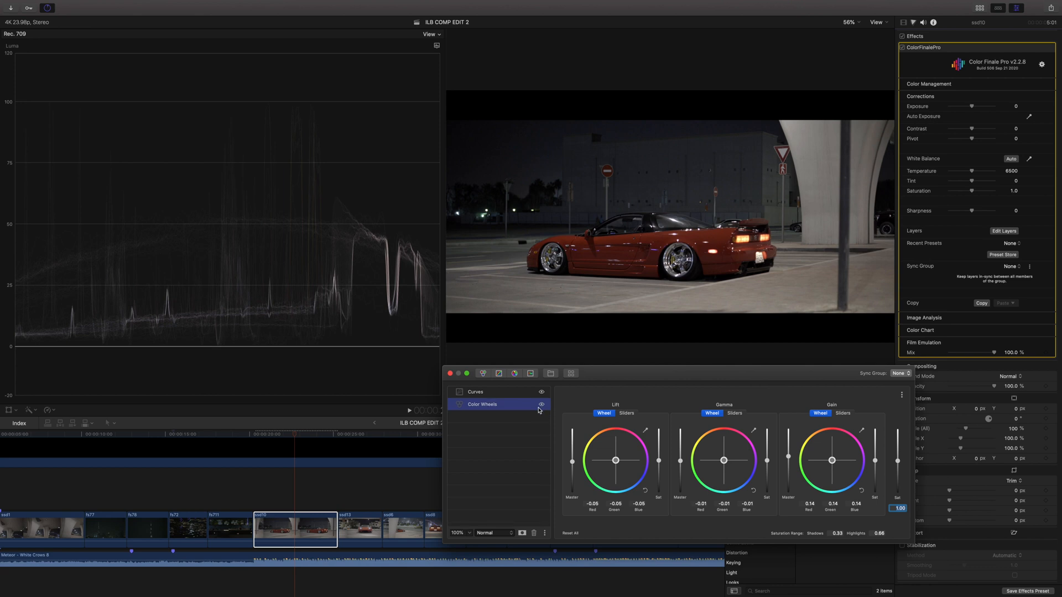
# Insert the recent LUT named preset as a new layer on the clip, with Rec.709 as its color space
pyautogui.click(571, 374)
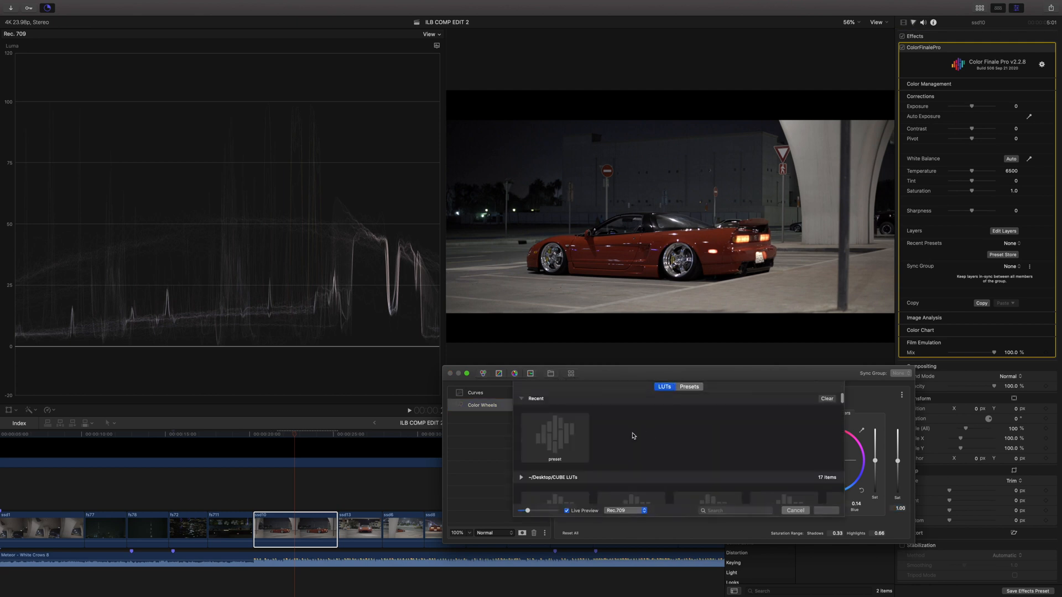
pyautogui.click(561, 435)
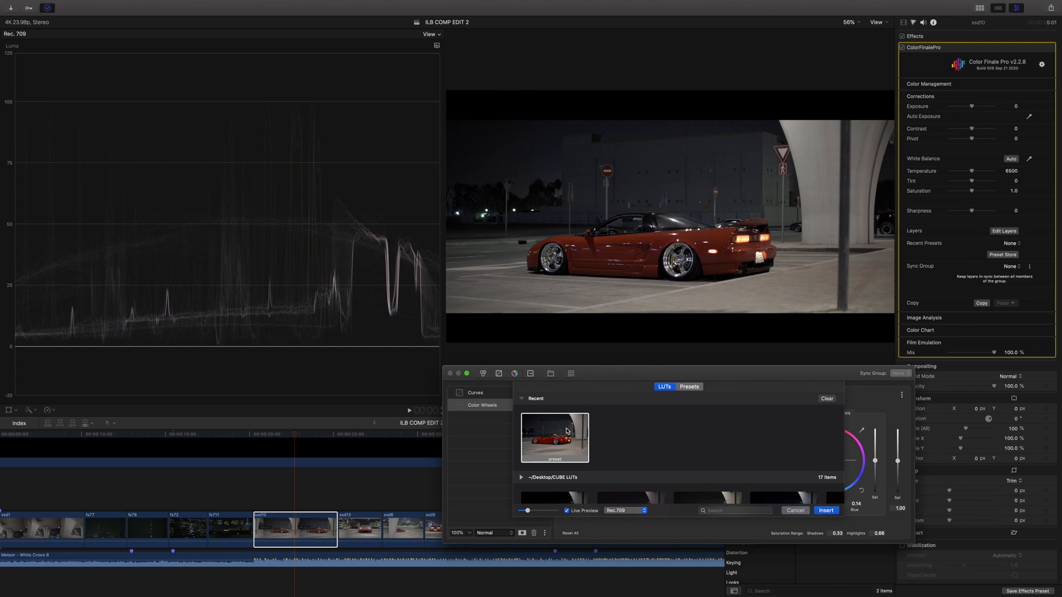
pyautogui.click(826, 511)
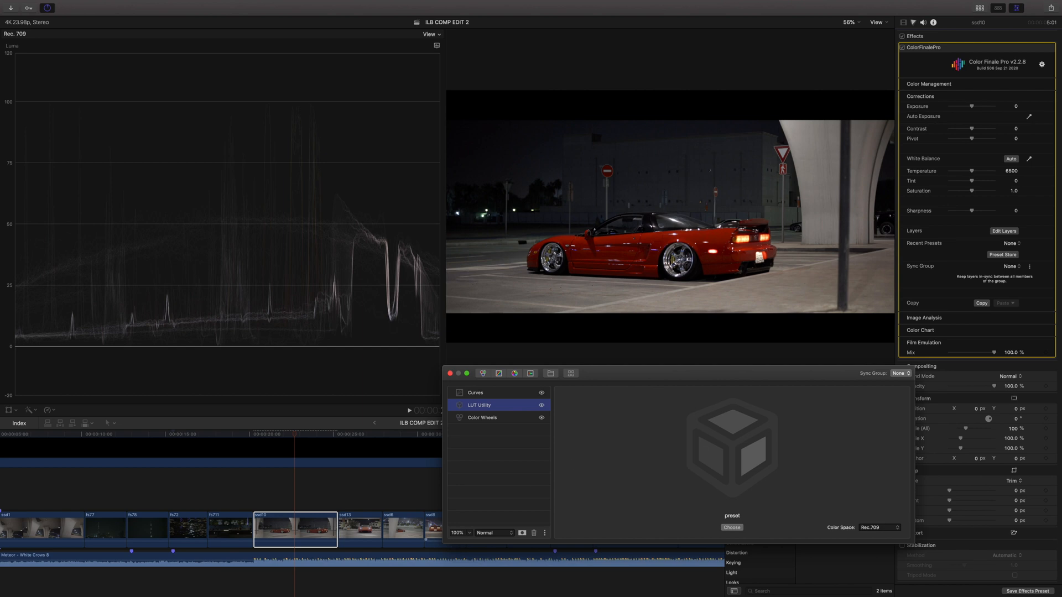
# Try a much lower opacity on the LUT Utility layer, and set it to 95%
pyautogui.click(470, 535)
pyautogui.click(445, 545)
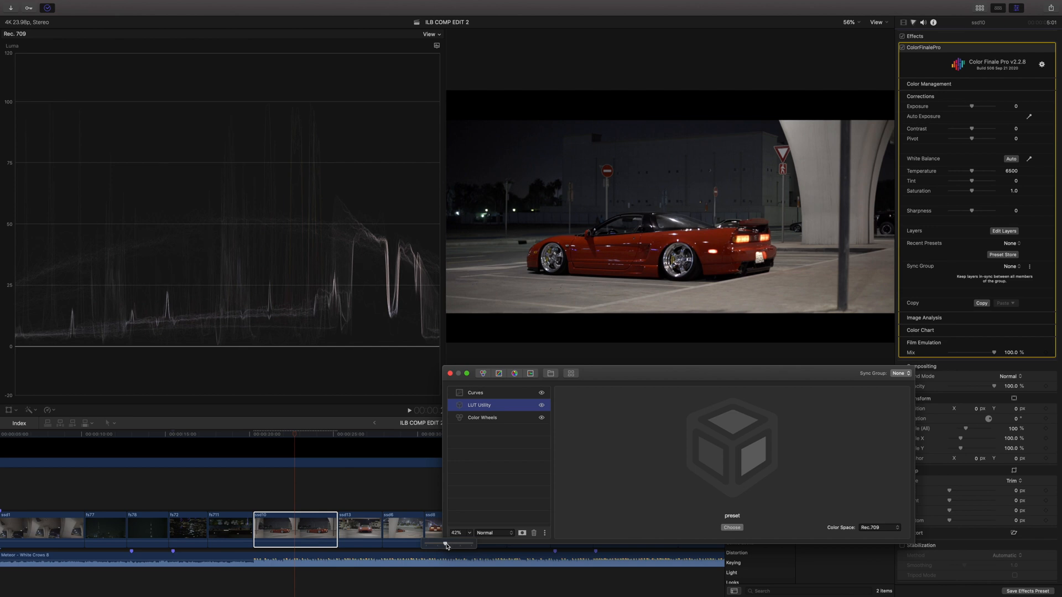
pyautogui.click(467, 546)
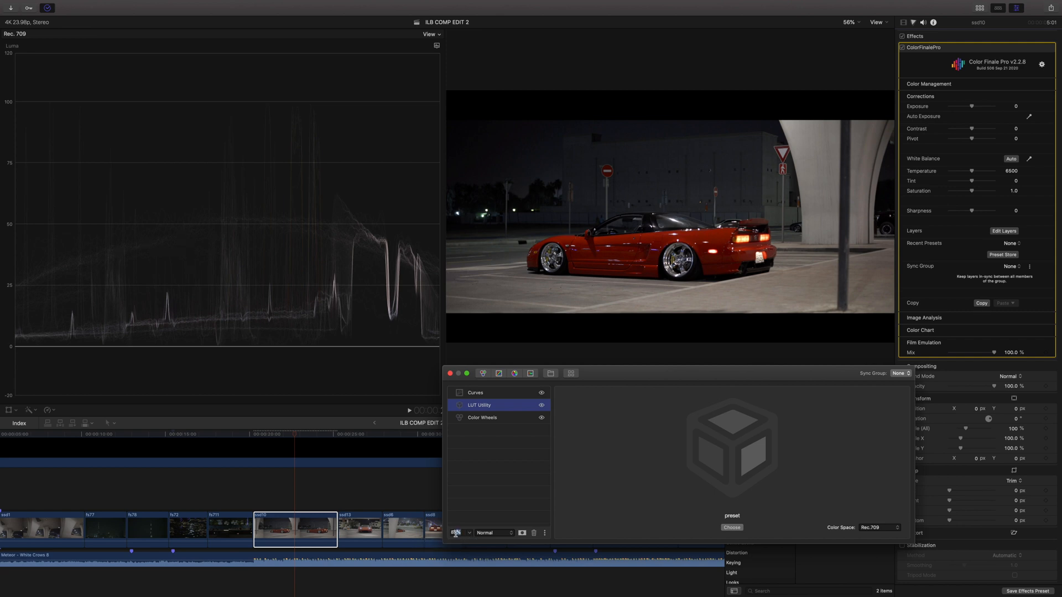
pyautogui.write('95')
pyautogui.press('Return')
pyautogui.click(479, 514)
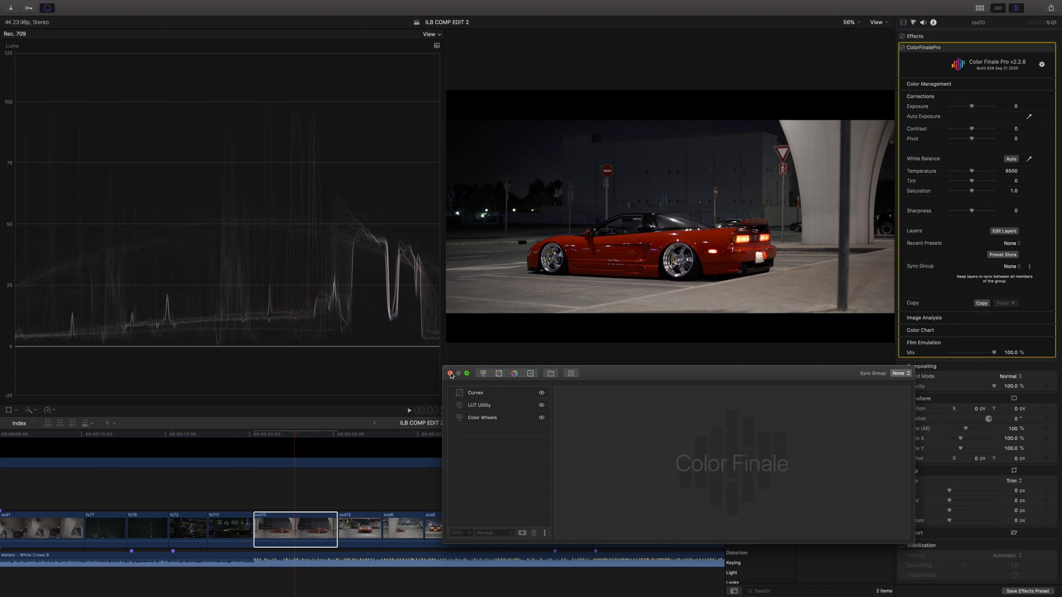
# Close the layer editor, hide the video scopes, and switch the clip's effects off and on to compare the grade
pyautogui.click(450, 374)
pyautogui.press('super+7')
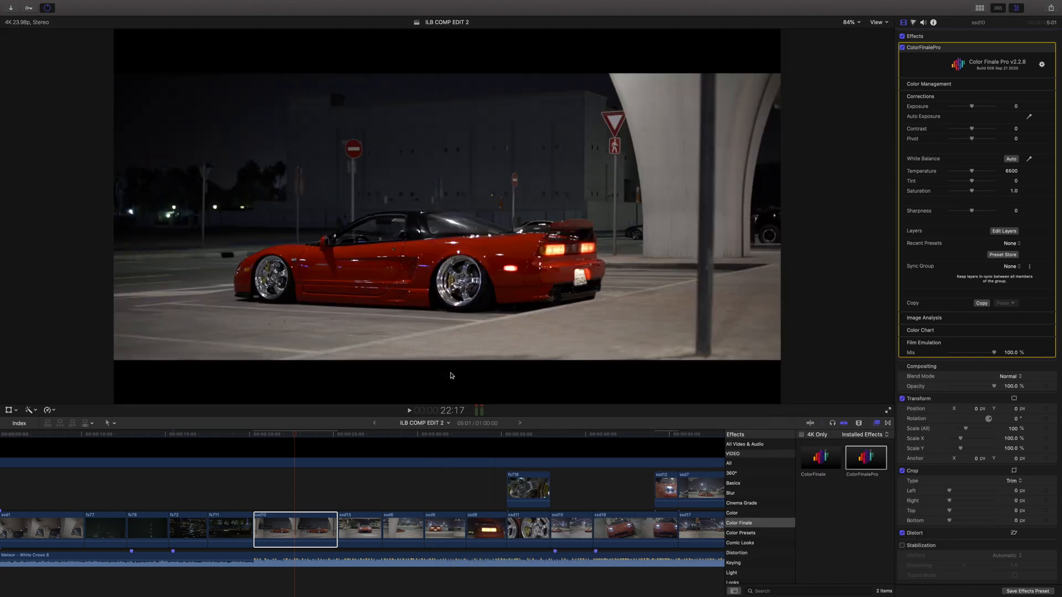
pyautogui.click(902, 37)
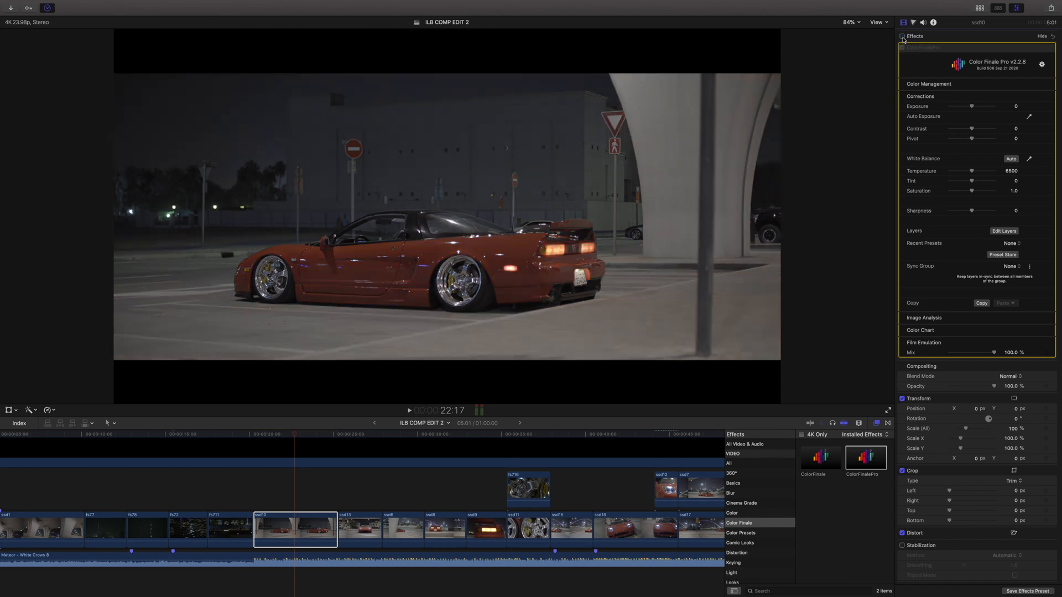
pyautogui.click(902, 36)
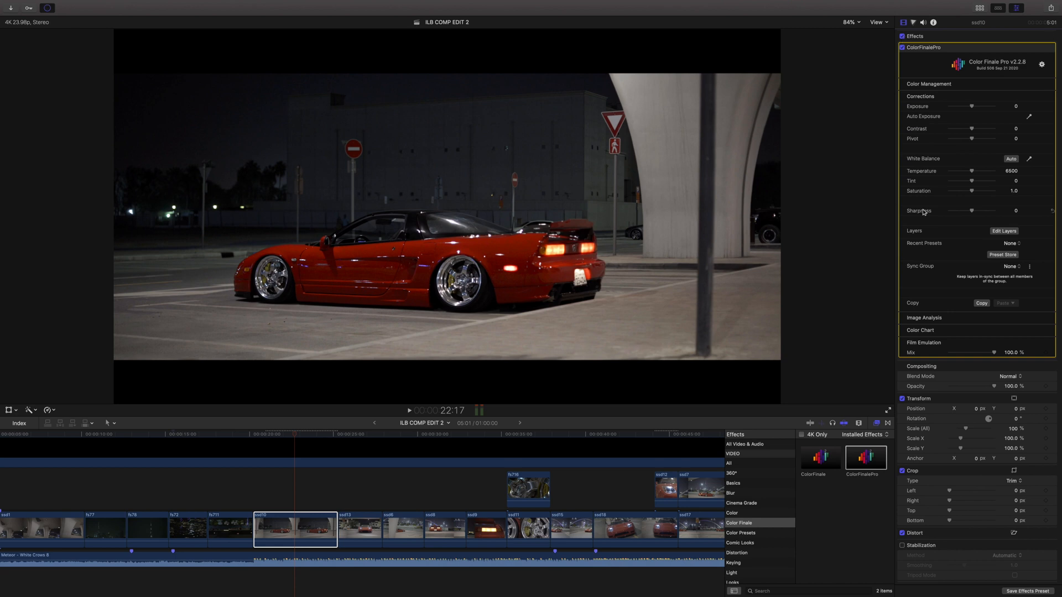
# Raise the Lift master of clip ssd10's Color Wheels layer to about -0.03 and close the layer editor
pyautogui.click(998, 231)
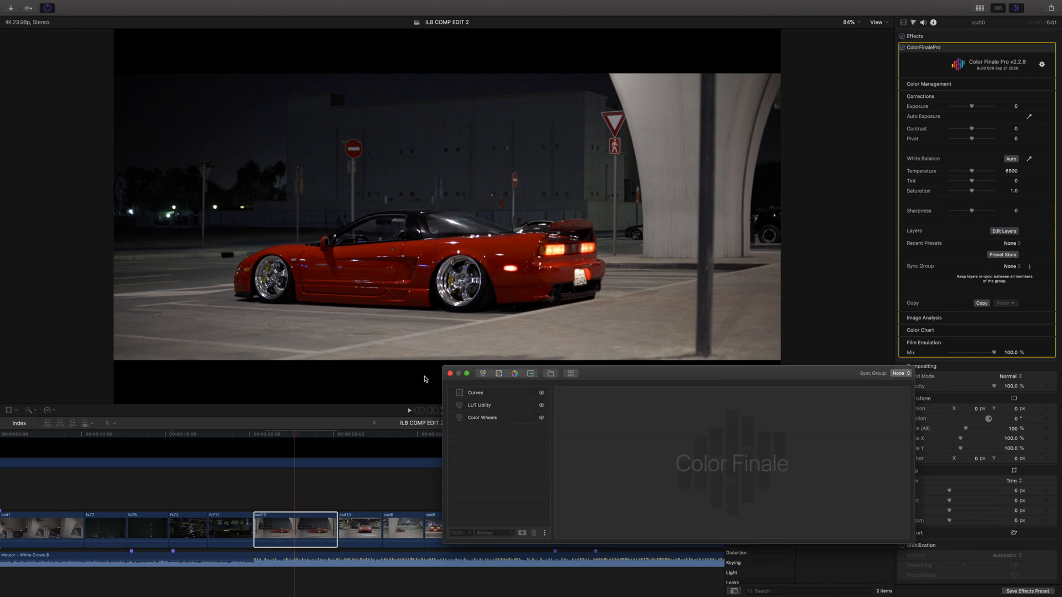
pyautogui.click(493, 419)
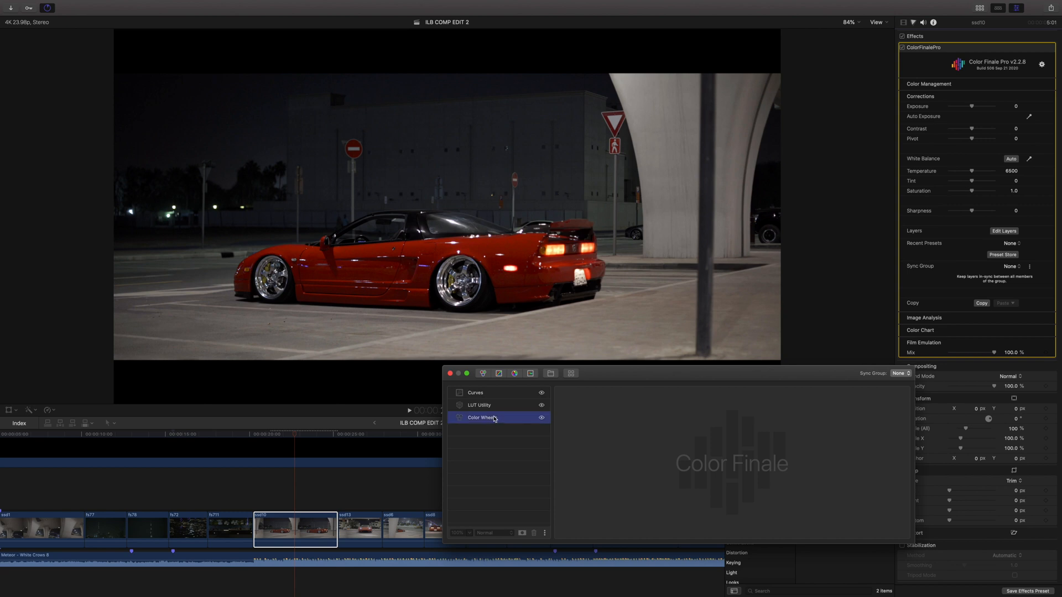
pyautogui.moveTo(573, 466); pyautogui.dragTo(573, 464)
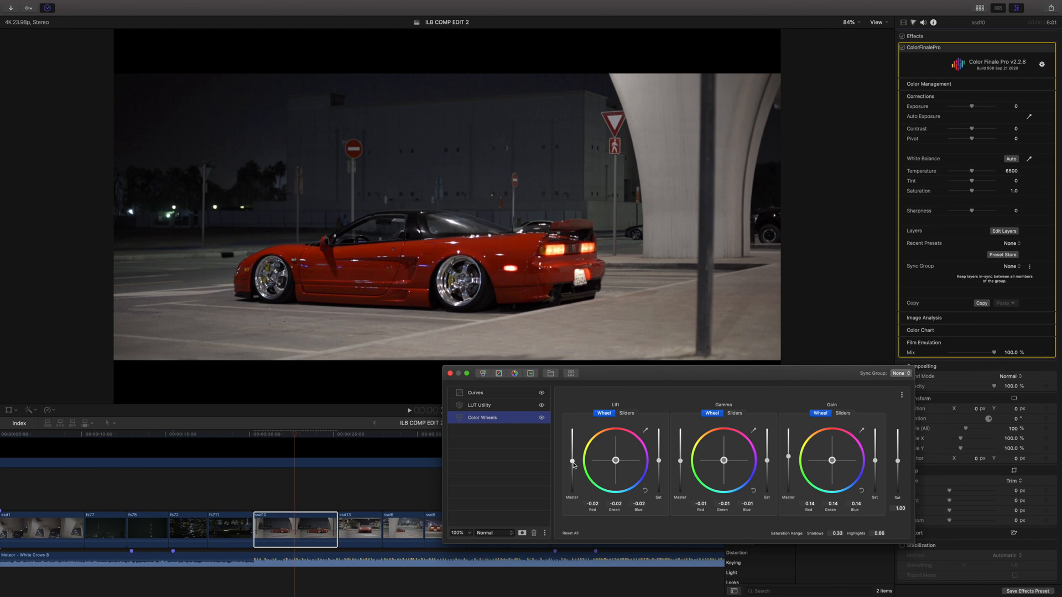
pyautogui.click(450, 373)
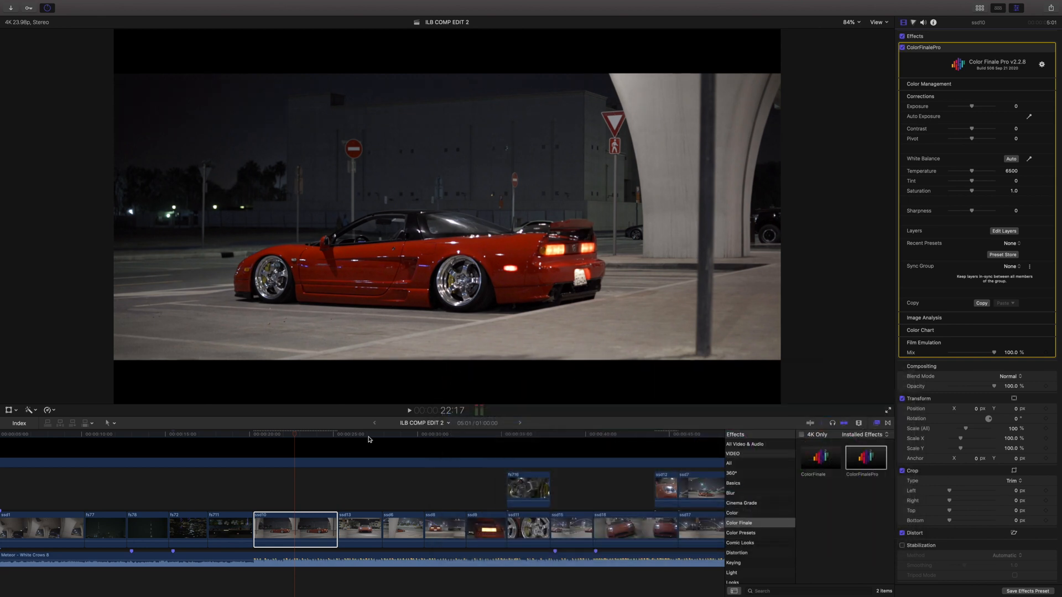
# Copy clip ssd10 and paste only its ColorFinalePro effect onto clip ssd13, with keyframe timing on Stretch to Fit
pyautogui.click(316, 534)
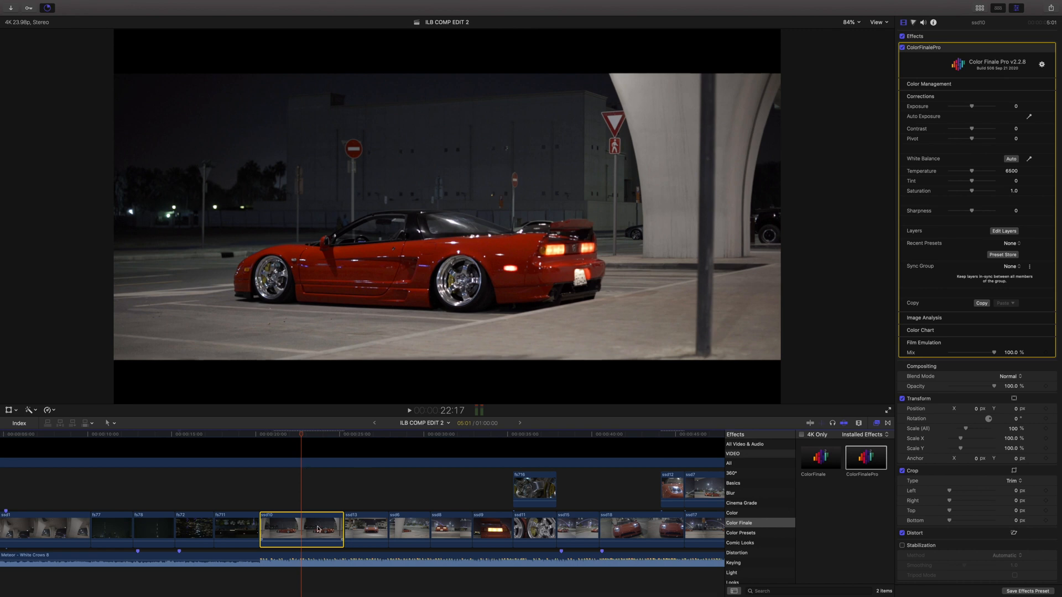
pyautogui.click(361, 437)
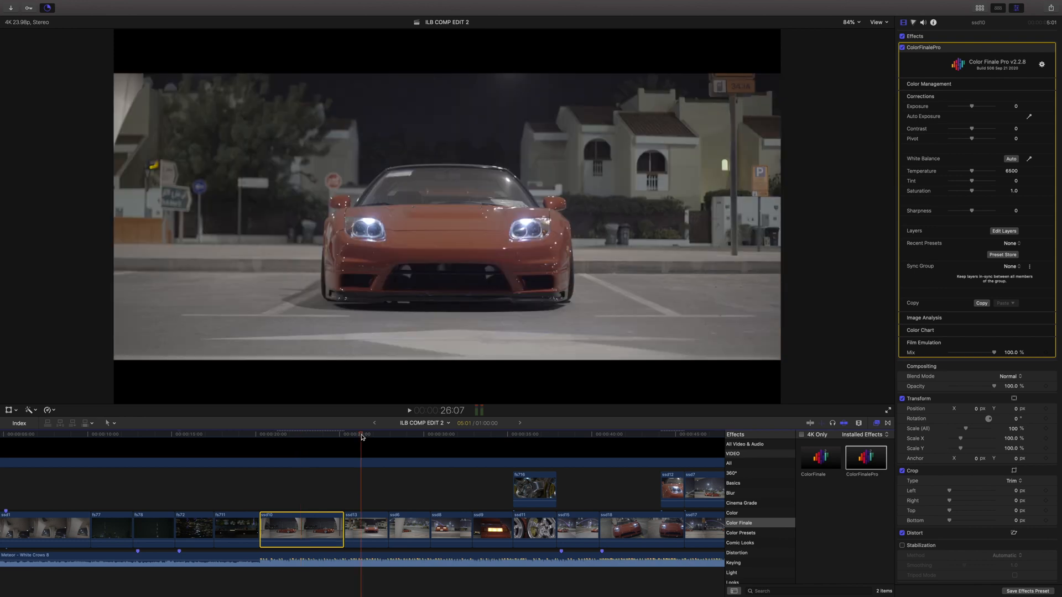
pyautogui.click(374, 523)
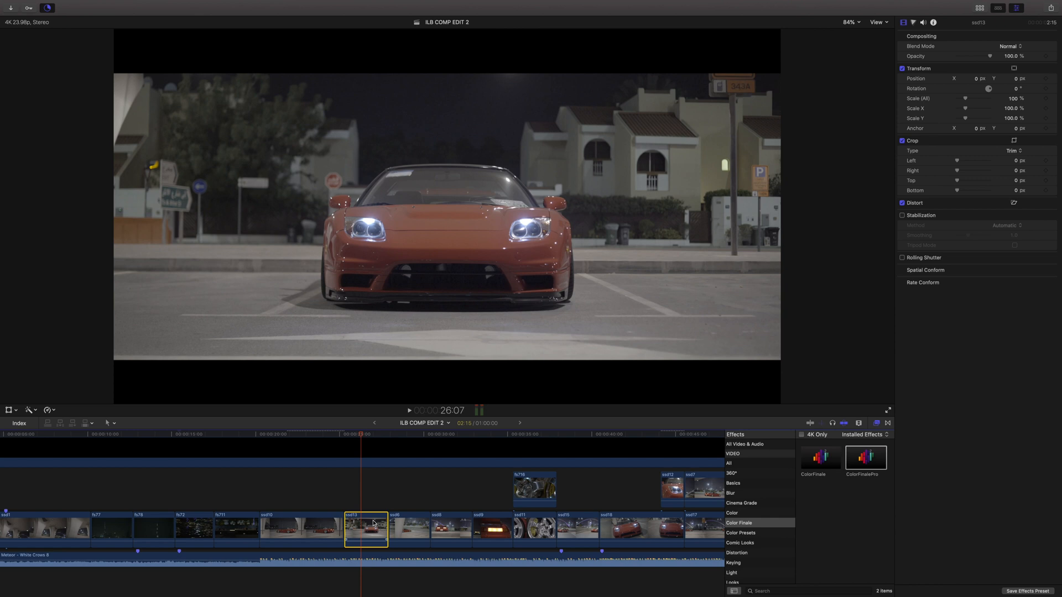
pyautogui.press('shift+cmd+v')
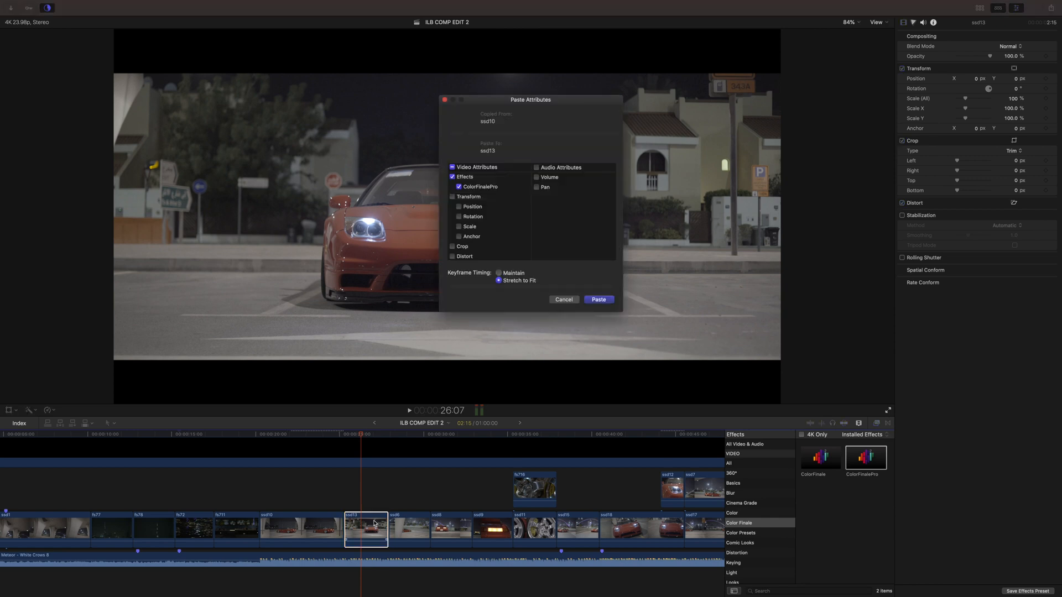
pyautogui.moveTo(539, 102); pyautogui.dragTo(850, 193)
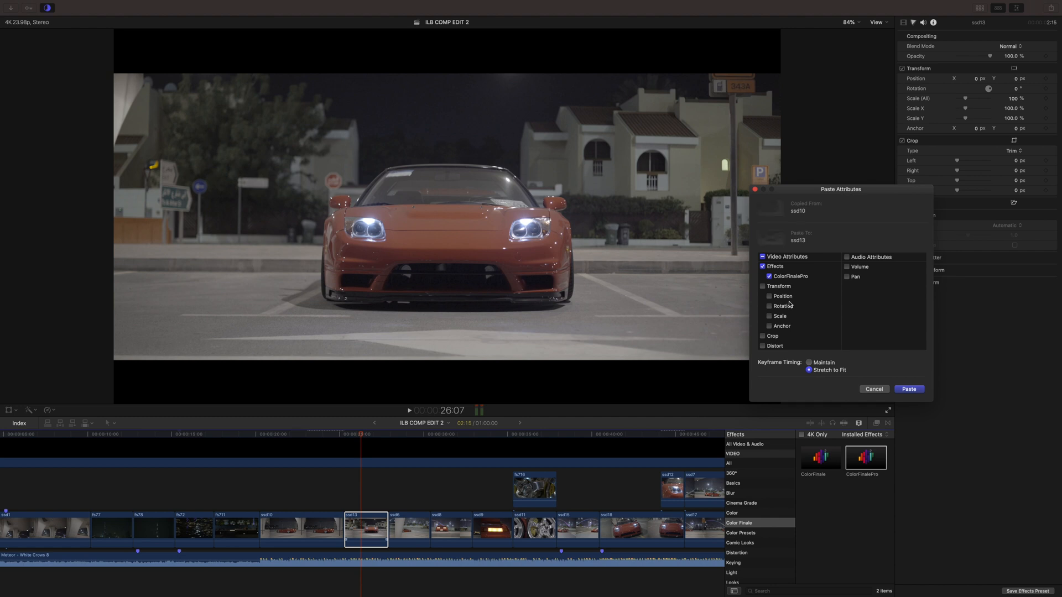
pyautogui.click(763, 257)
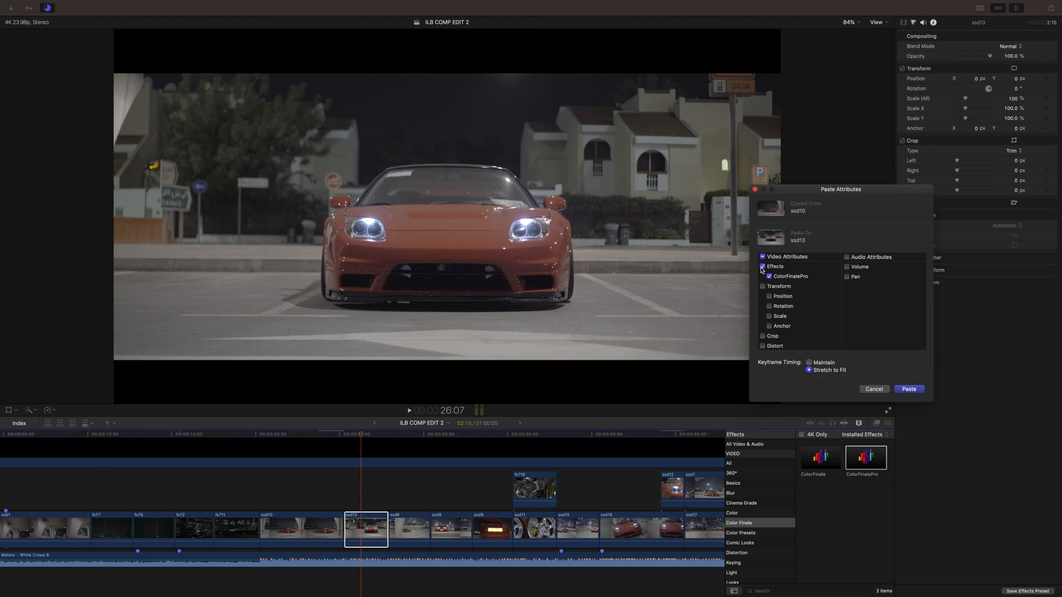
pyautogui.scroll(-2, 803, 289)
pyautogui.scroll(2, 803, 288)
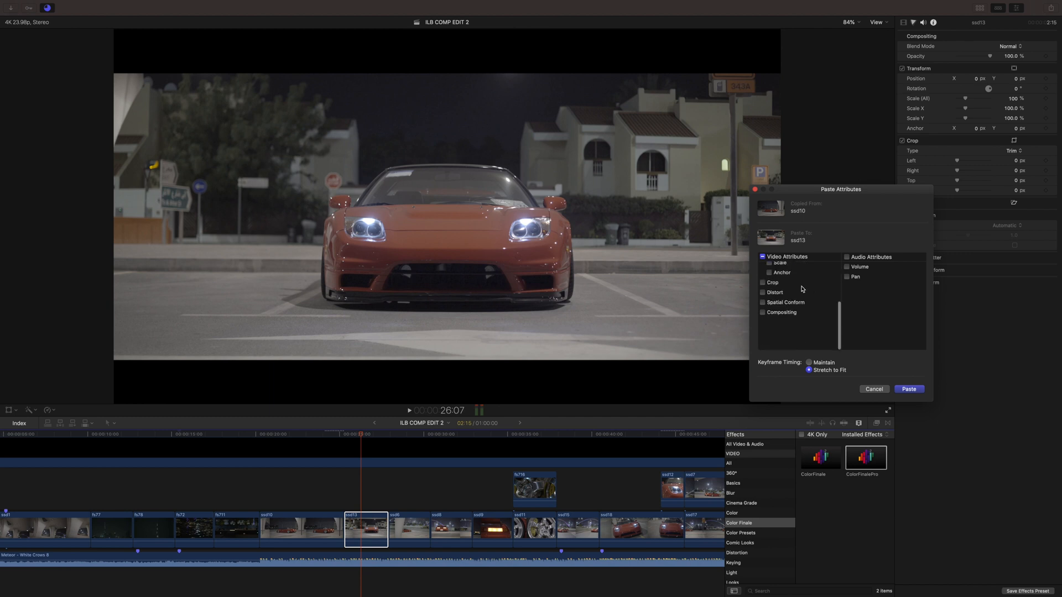
pyautogui.click(908, 389)
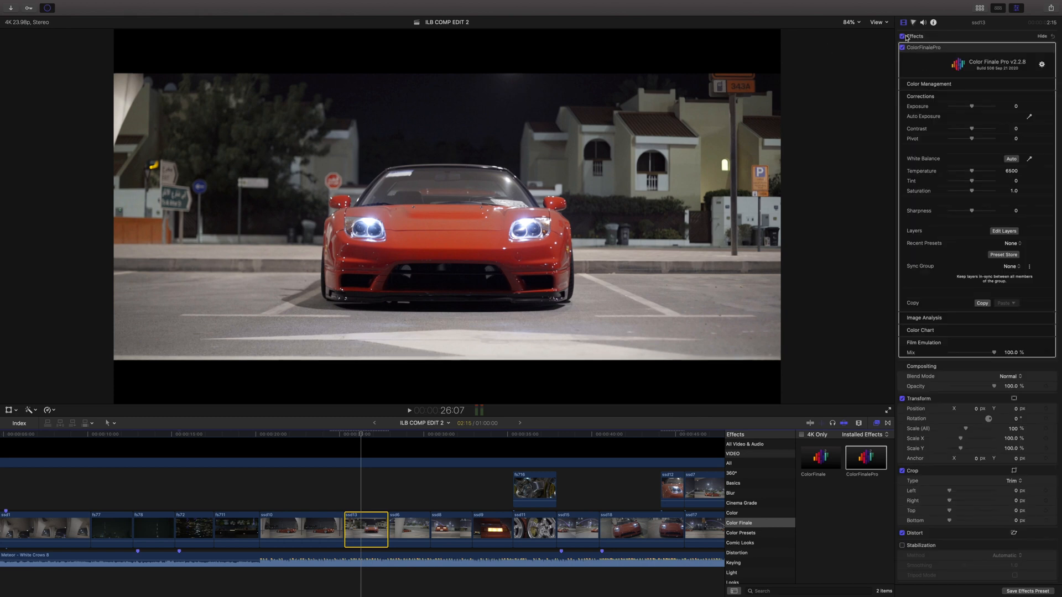
# Switch the effects of clip ssd13 off and on to compare the front car shot with and without the grade
pyautogui.click(902, 37)
pyautogui.click(902, 36)
pyautogui.click(903, 36)
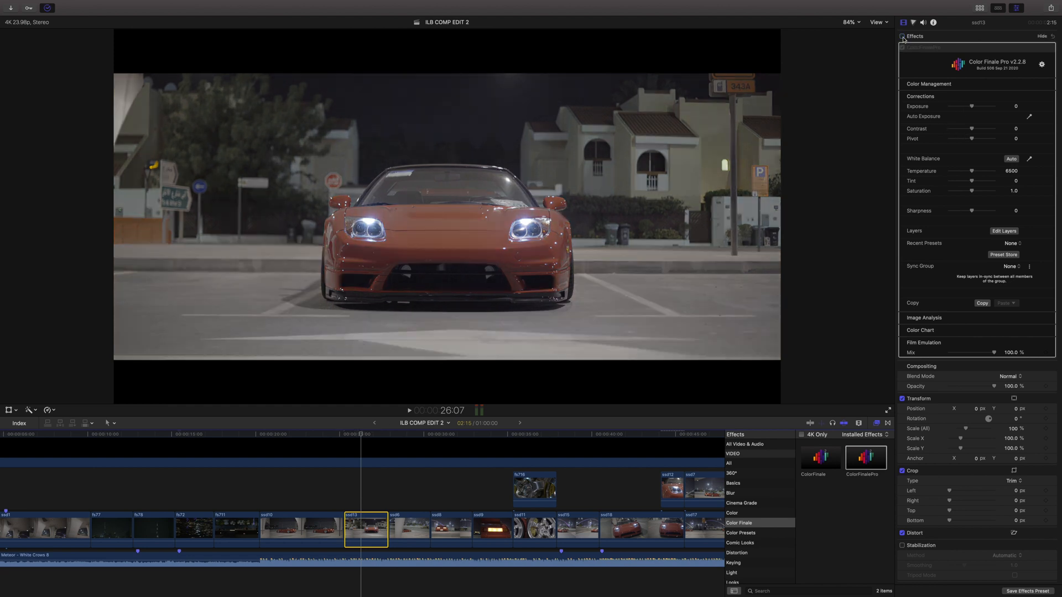
pyautogui.click(902, 37)
# Fine-tune the Lift master on the Color Wheels layer of clip ssd13
pyautogui.click(1004, 230)
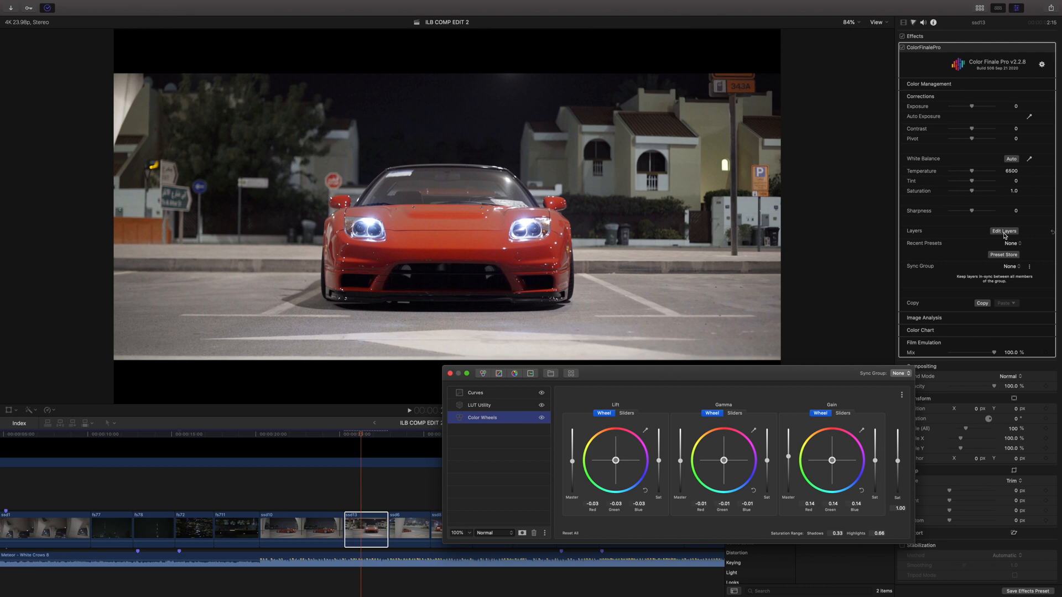
pyautogui.doubleClick(482, 417)
pyautogui.click(501, 440)
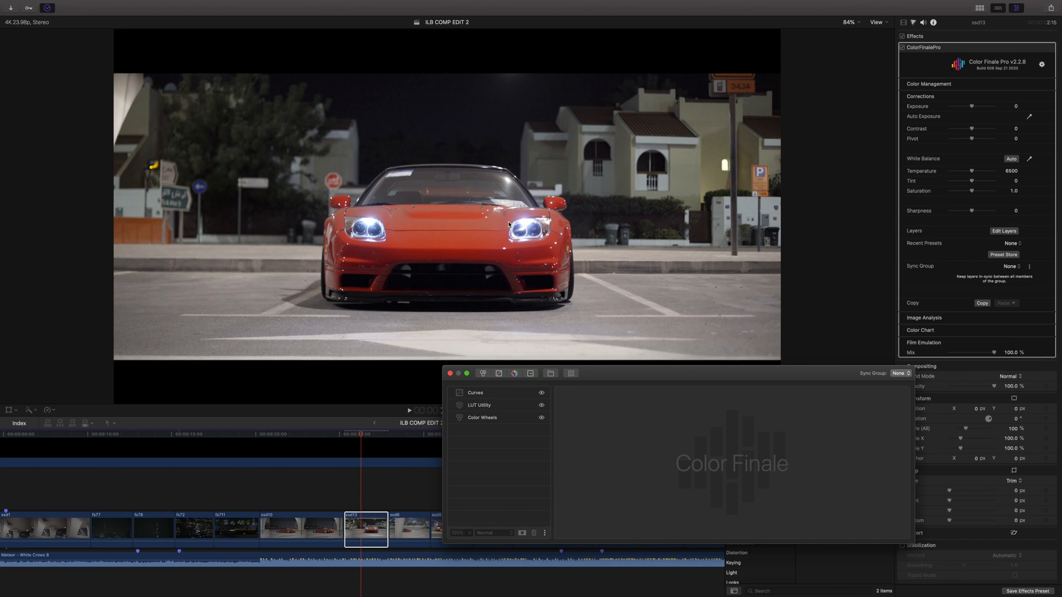
pyautogui.click(496, 418)
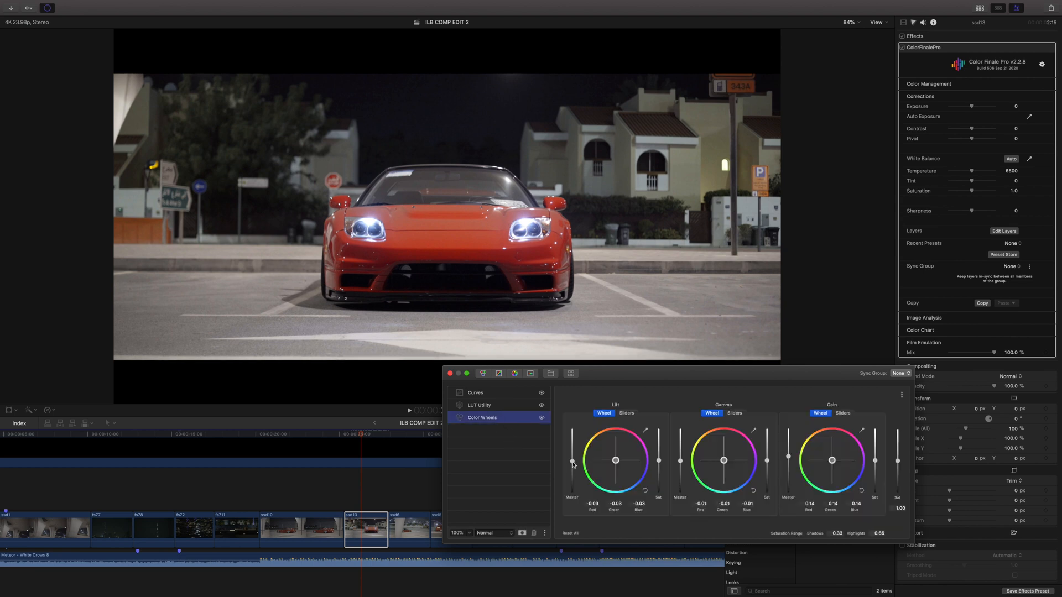
pyautogui.moveTo(573, 465); pyautogui.dragTo(573, 465)
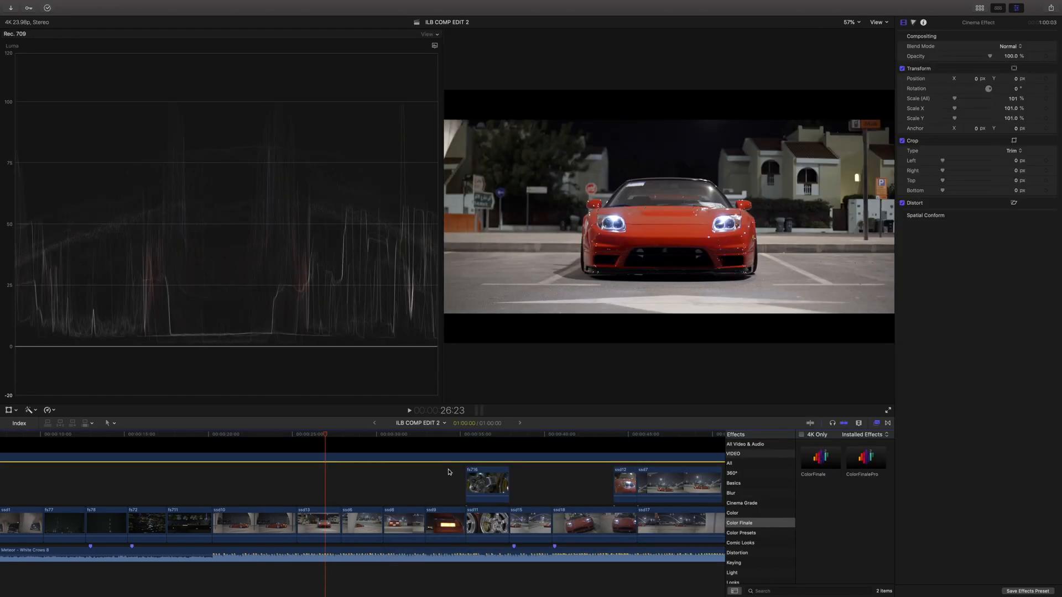
# Paste only the ColorFinalePro effect from clip ssd10 onto the wheel close-up clip fs716
pyautogui.click(484, 437)
pyautogui.click(494, 476)
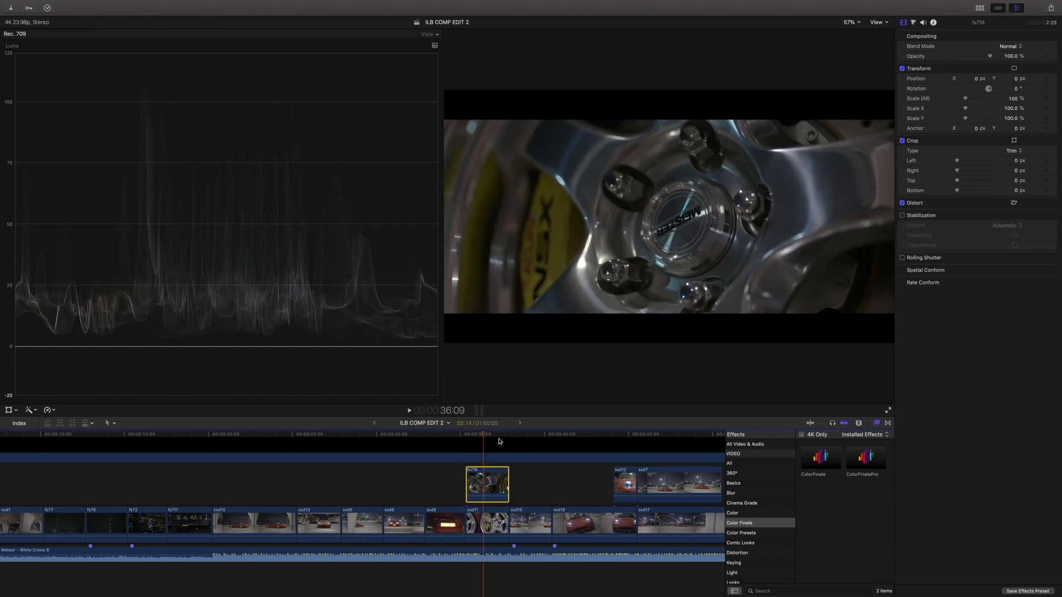
pyautogui.hscroll(2, 497, 441)
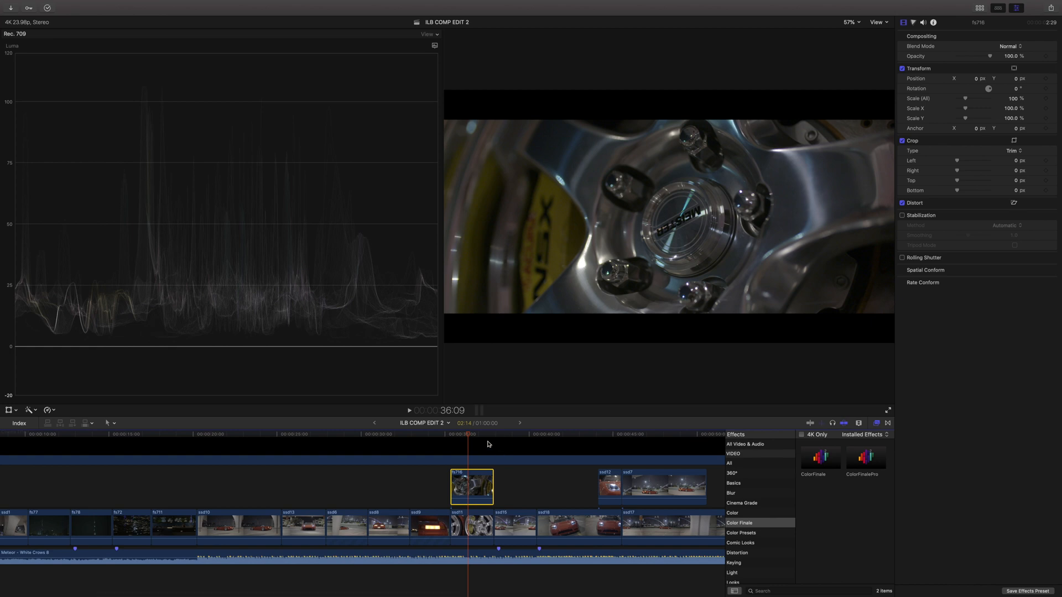
pyautogui.press('super+shift+v')
pyautogui.moveTo(523, 102); pyautogui.dragTo(698, 153)
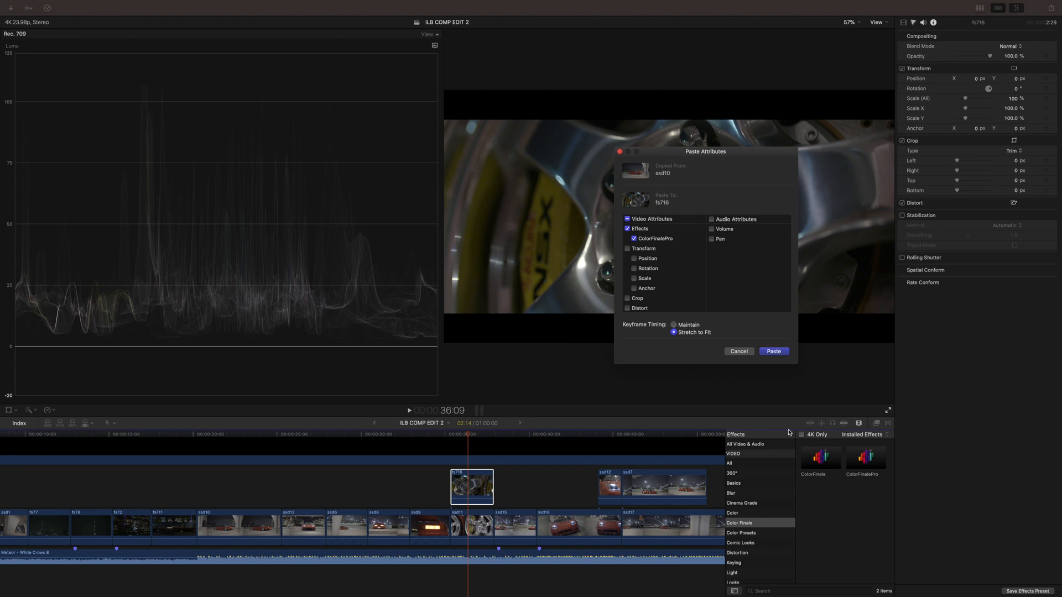
pyautogui.click(774, 352)
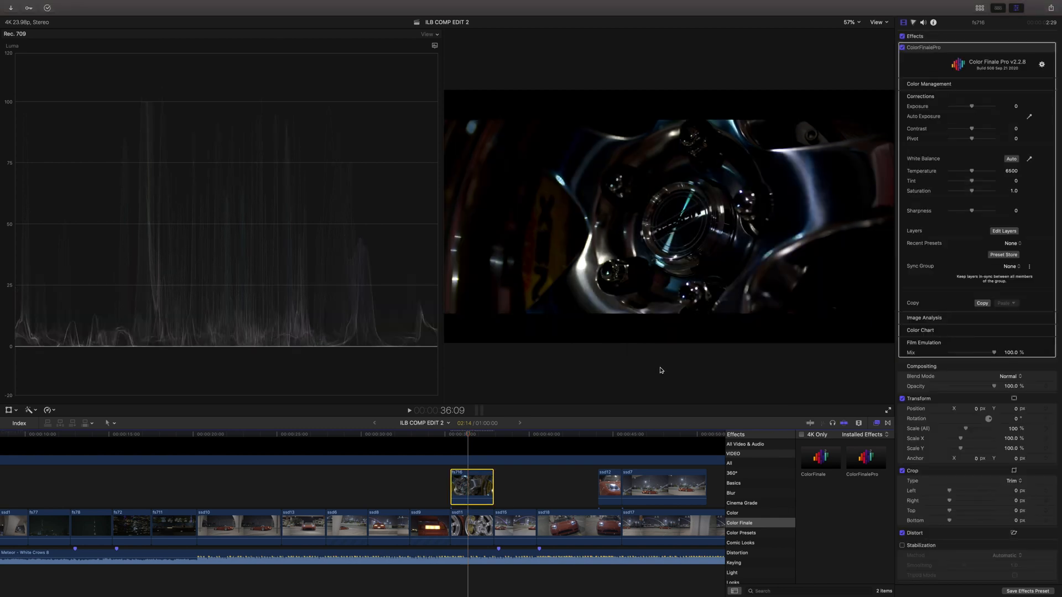
# Raise the Lift master on the Color Wheels layer of clip fs716 to -0.03
pyautogui.click(1005, 232)
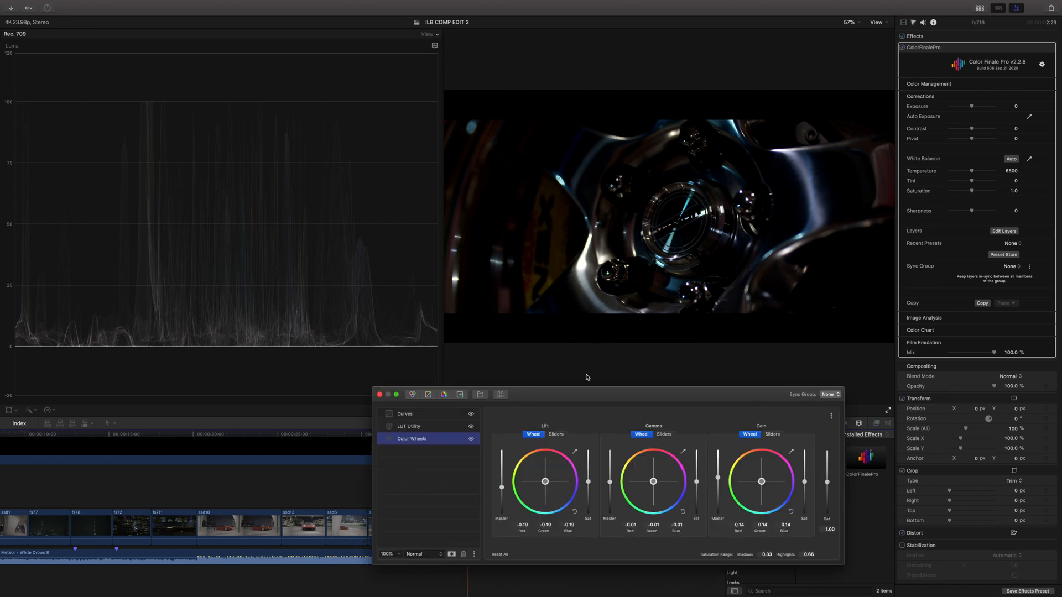
pyautogui.moveTo(597, 395); pyautogui.dragTo(567, 393)
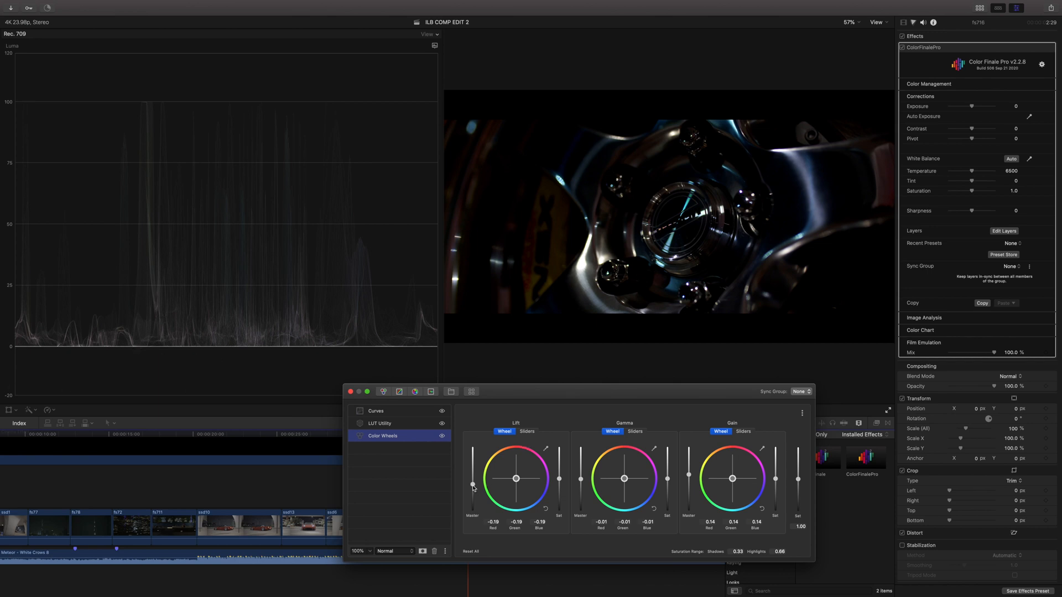
pyautogui.moveTo(472, 487); pyautogui.dragTo(473, 484)
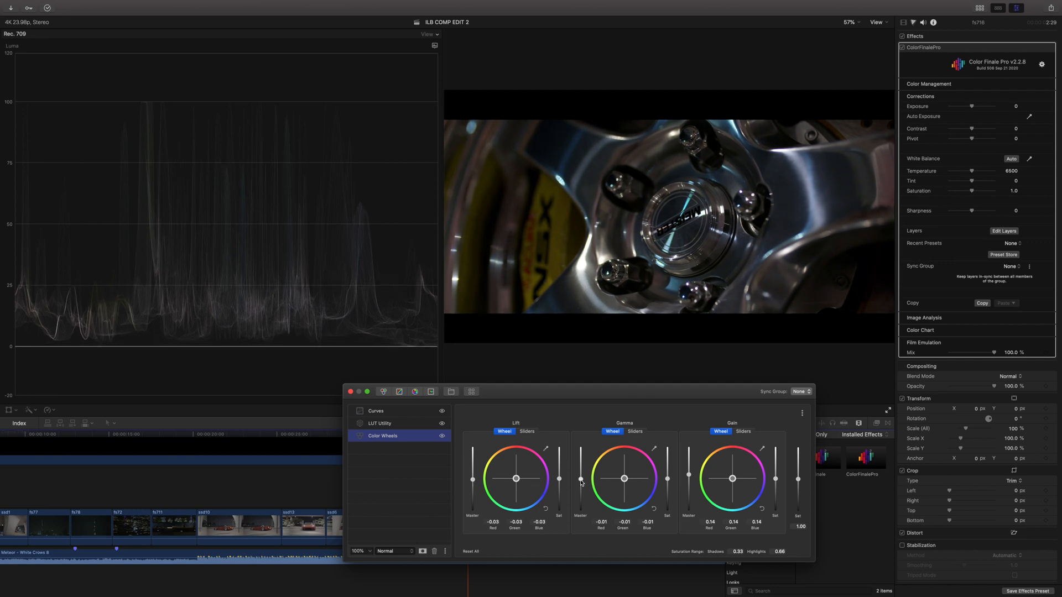
# Set the Gamma master to 0.03 and the Gain master to 0.08 on clip fs716's Color Wheels layer
pyautogui.moveTo(581, 482); pyautogui.dragTo(581, 482)
pyautogui.moveTo(581, 482); pyautogui.dragTo(581, 480)
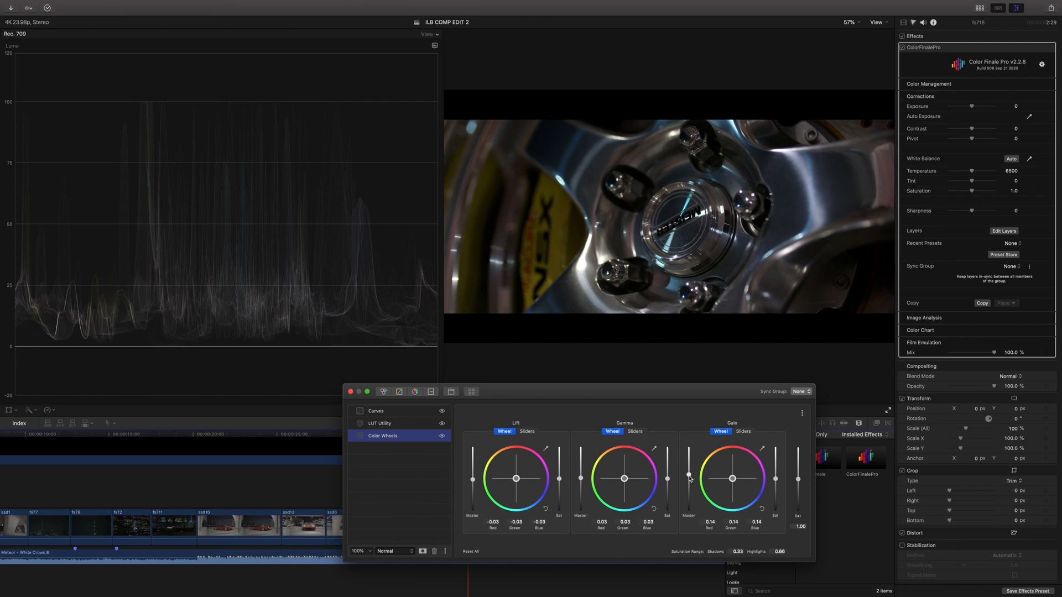
pyautogui.moveTo(689, 479); pyautogui.dragTo(690, 480)
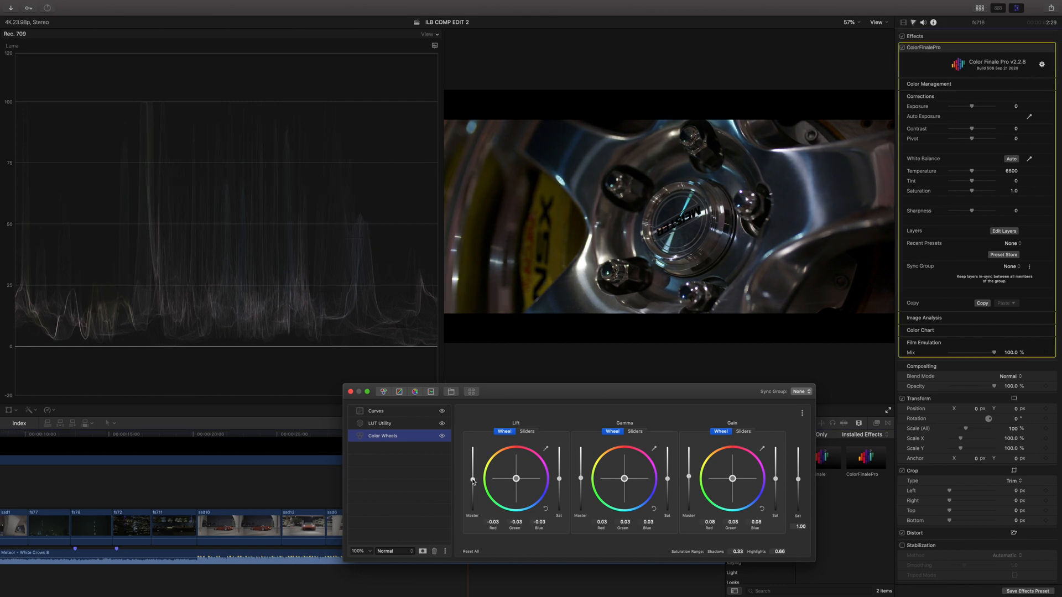
# Raise the Lift master on clip fs716's Color Wheels layer to -0.00, then close the layer editor and hide the video scopes
pyautogui.moveTo(473, 482); pyautogui.dragTo(473, 480)
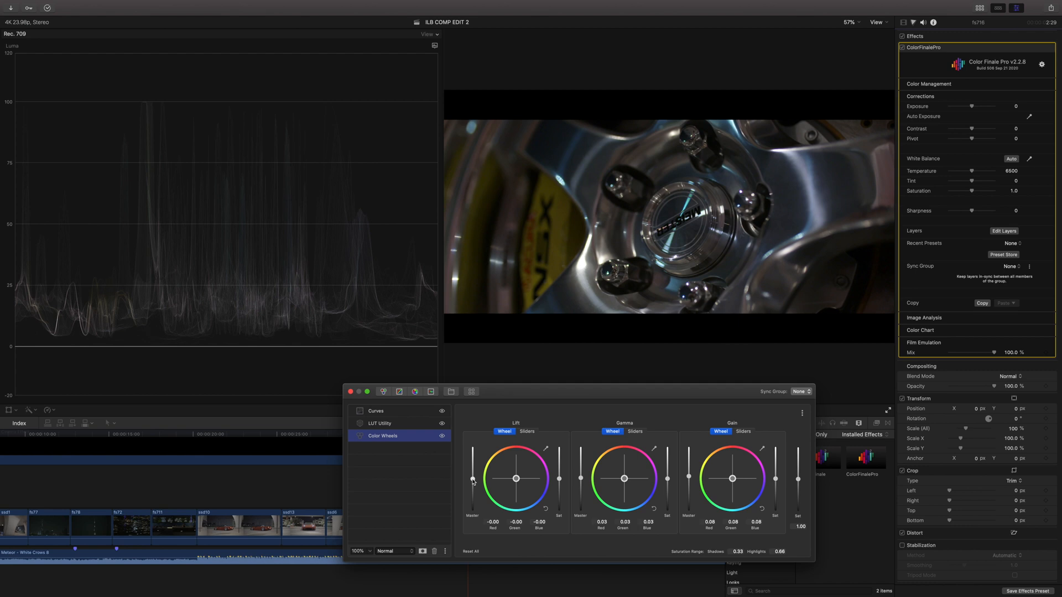
pyautogui.click(367, 370)
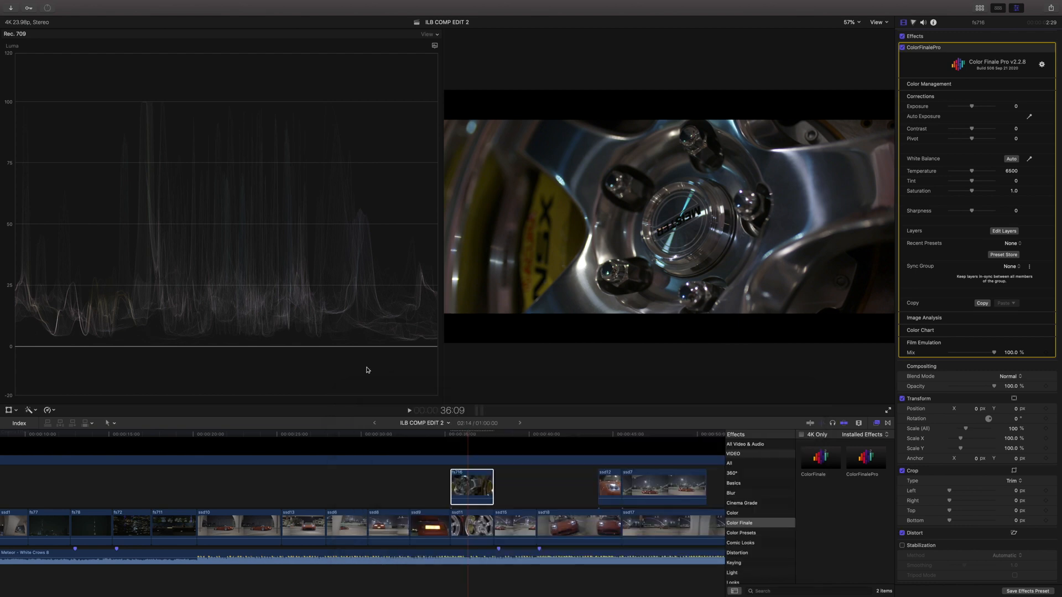
pyautogui.press('super+7')
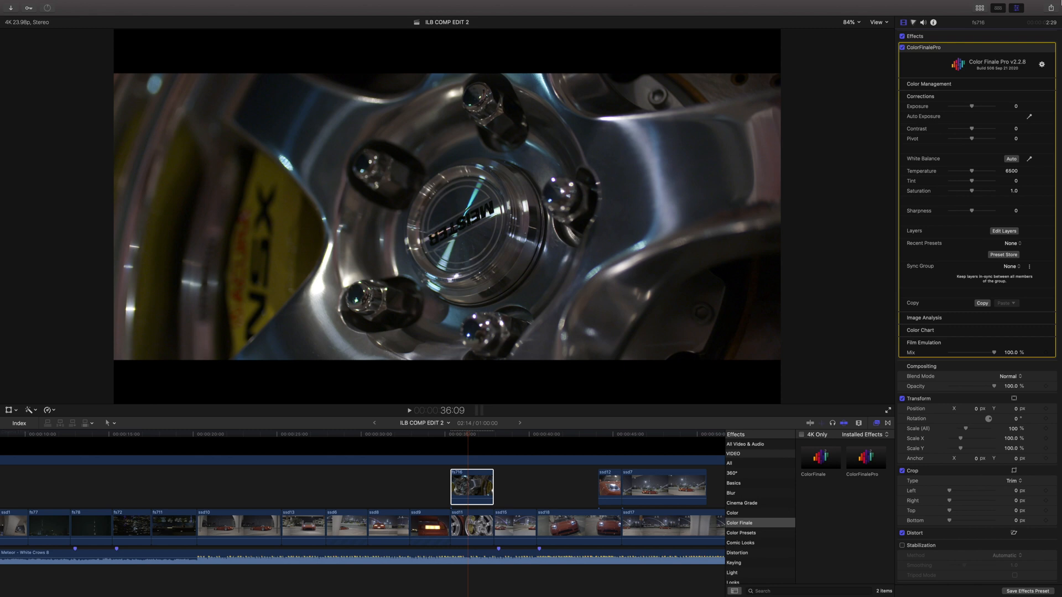
# Compare clip fs716 with its effects off and on, and review the graded frames of fs716 and ssd13
pyautogui.click(902, 36)
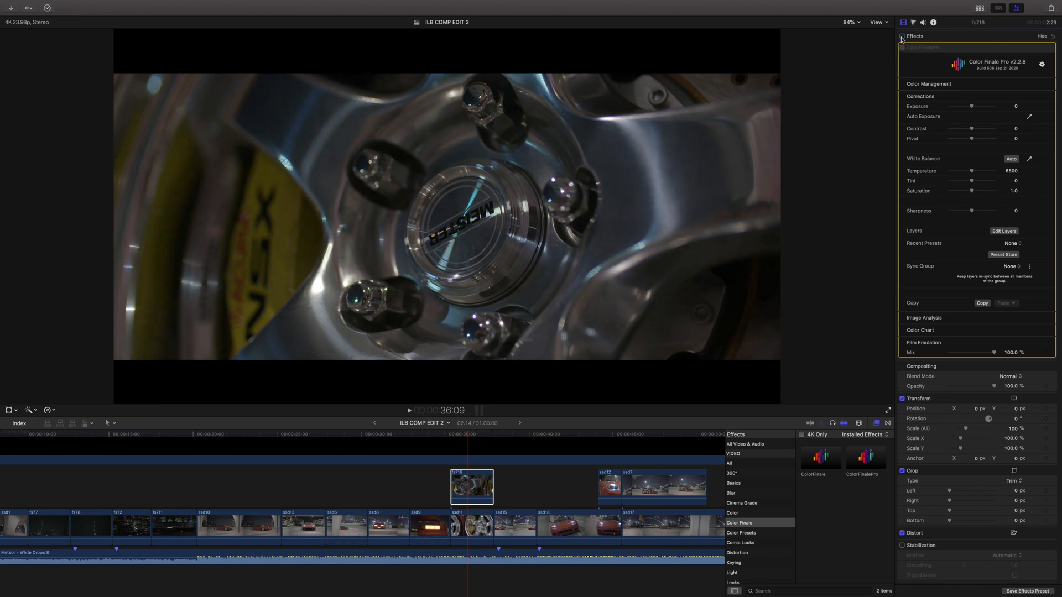
pyautogui.click(902, 37)
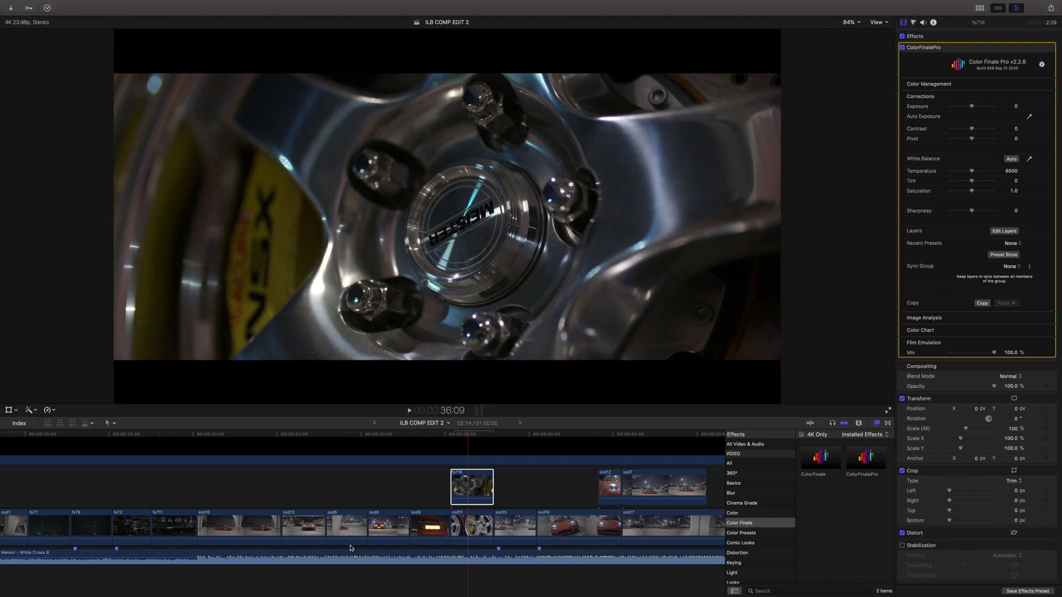
pyautogui.click(466, 437)
pyautogui.click(466, 436)
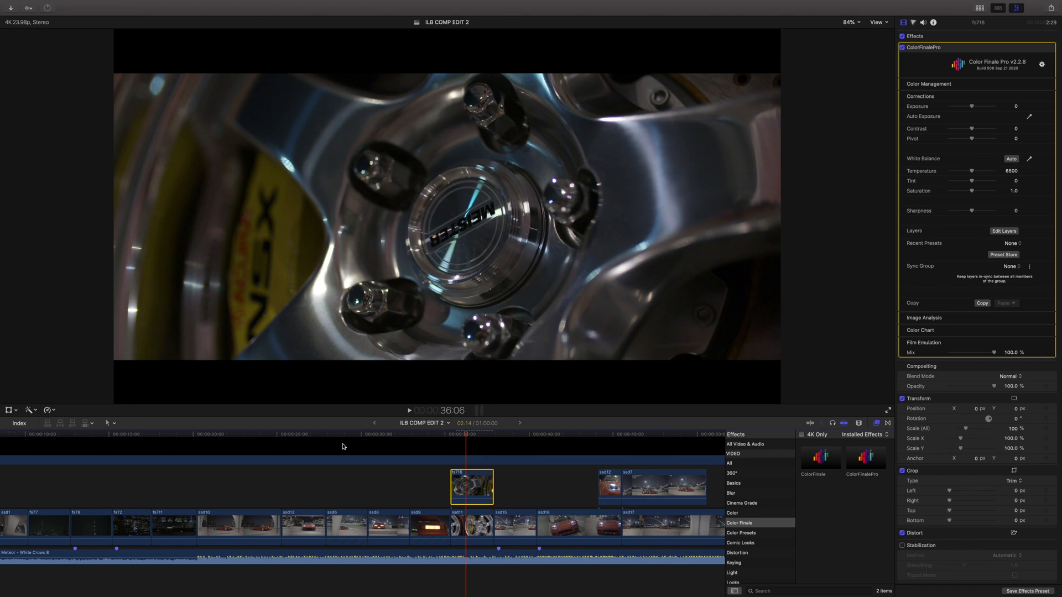
pyautogui.click(310, 440)
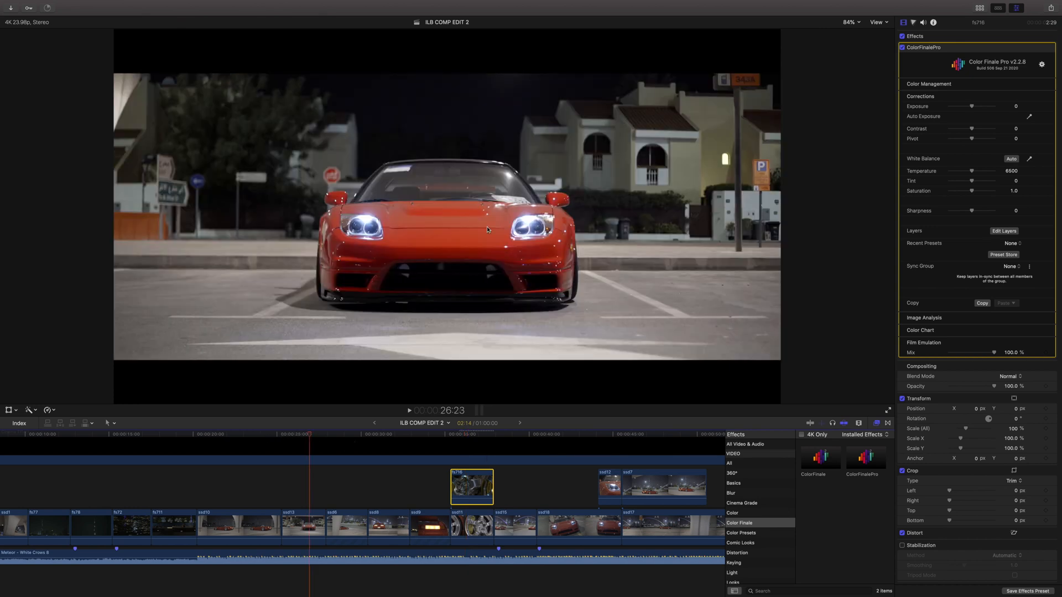